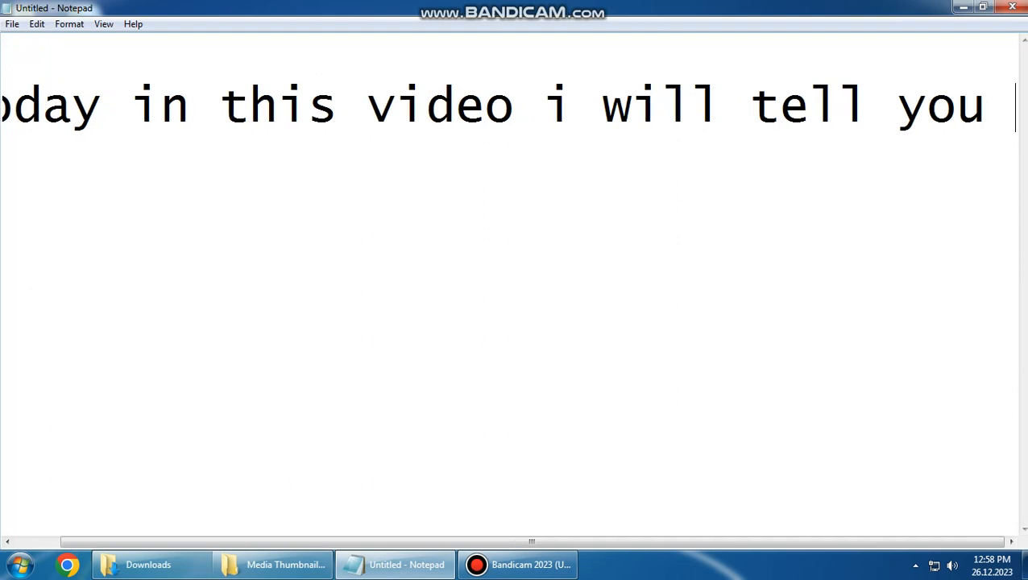
# Step: Continue the sentence in the note with "what to do when your media files not showing thumbnails like this"
pyautogui.write('what to do ')
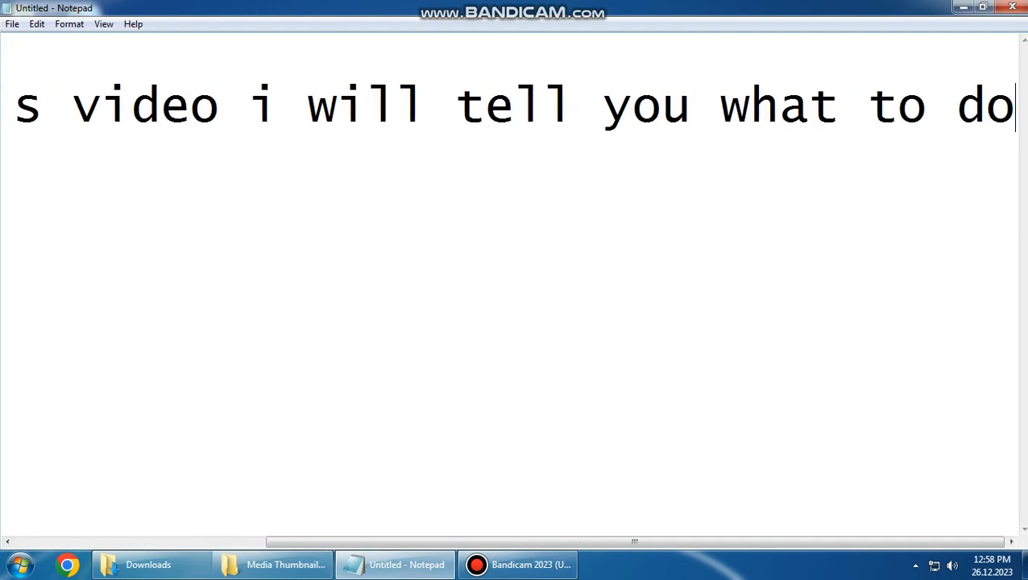
pyautogui.write('when your ')
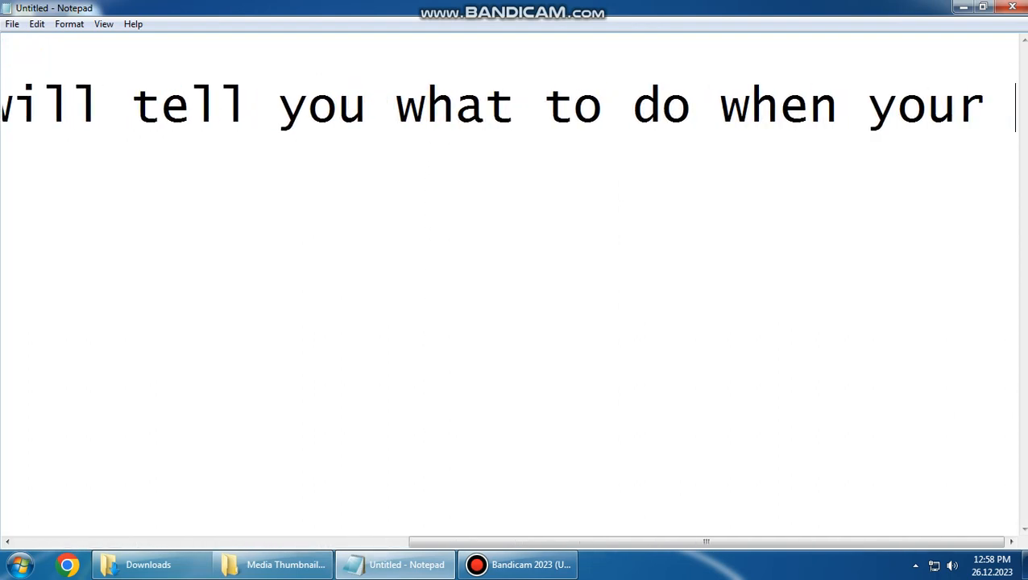
pyautogui.write('media fil')
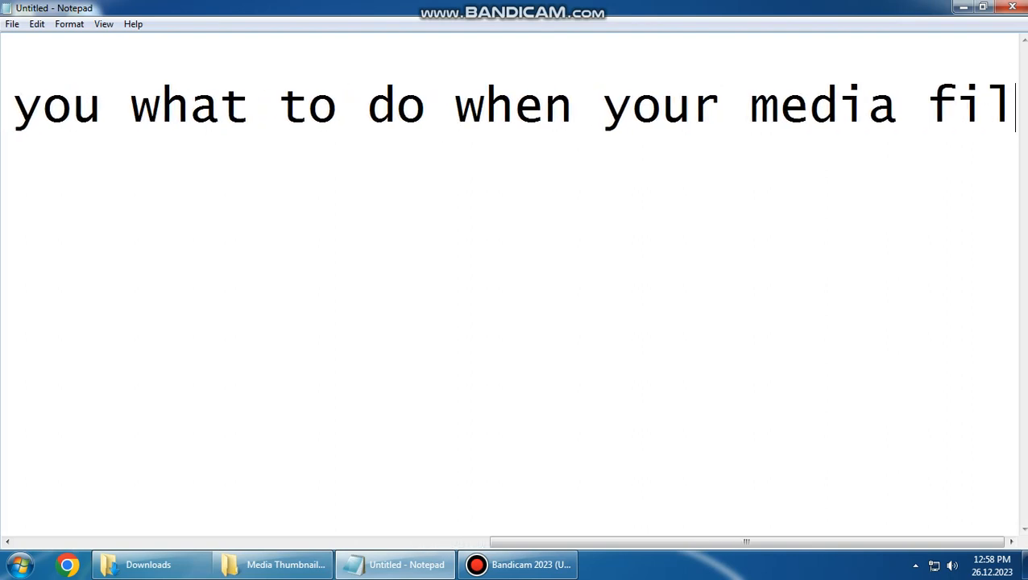
pyautogui.write('es not showin')
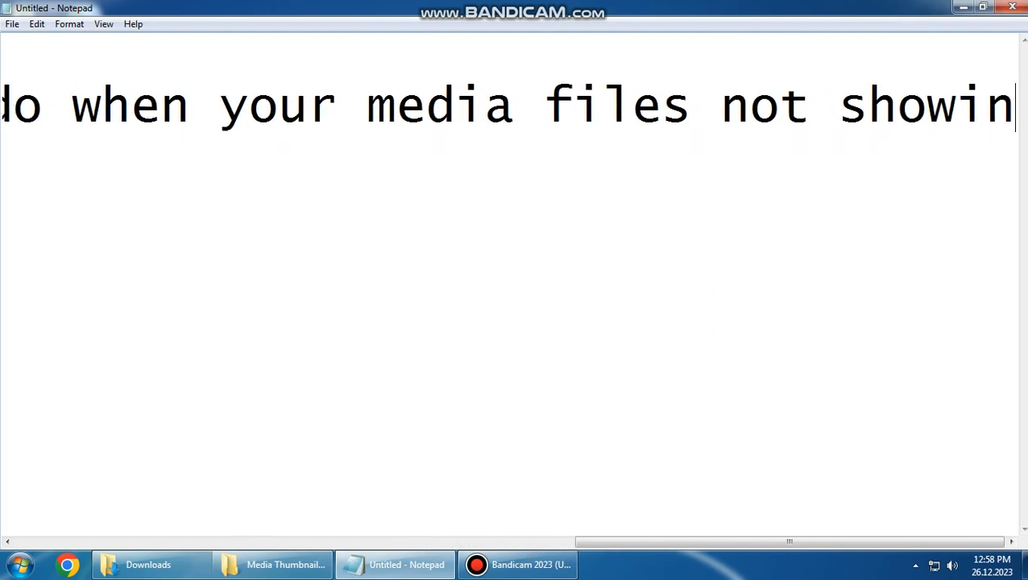
pyautogui.write('g thumbnail')
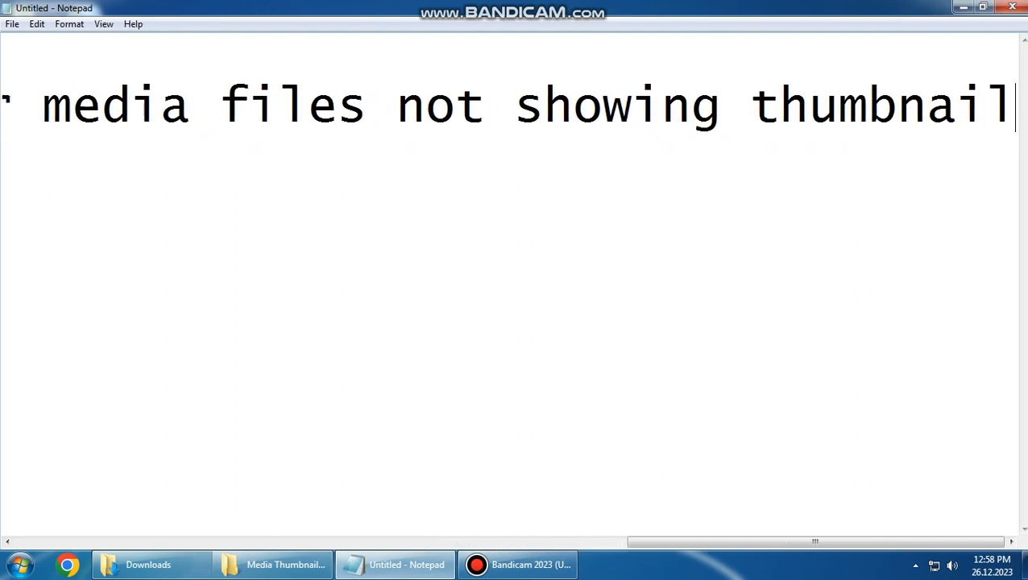
pyautogui.write('s like this')
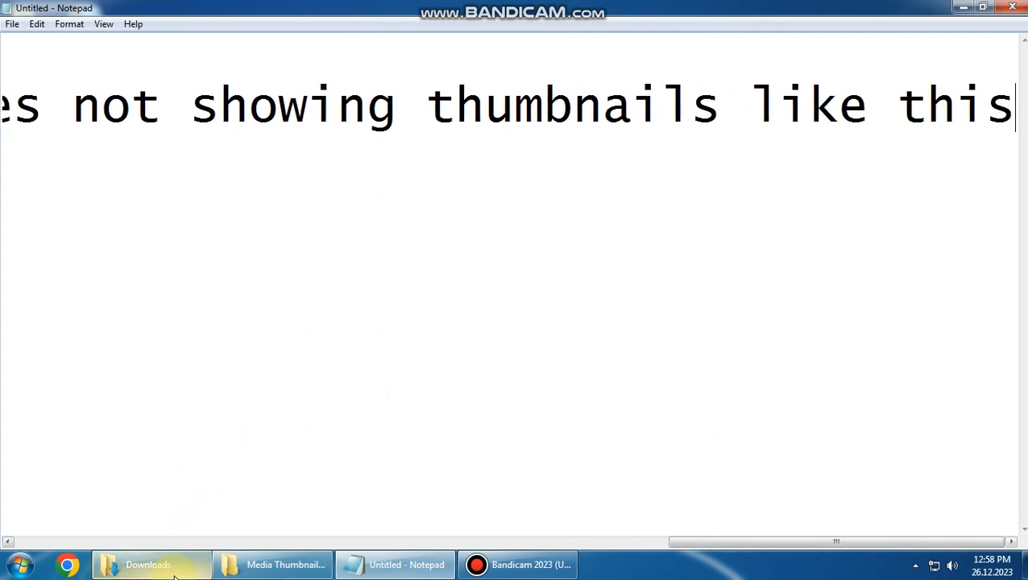
# Step: Switch to the Downloads folder to examine how the video files' icons are displayed, then return to the note
pyautogui.click(153, 564)
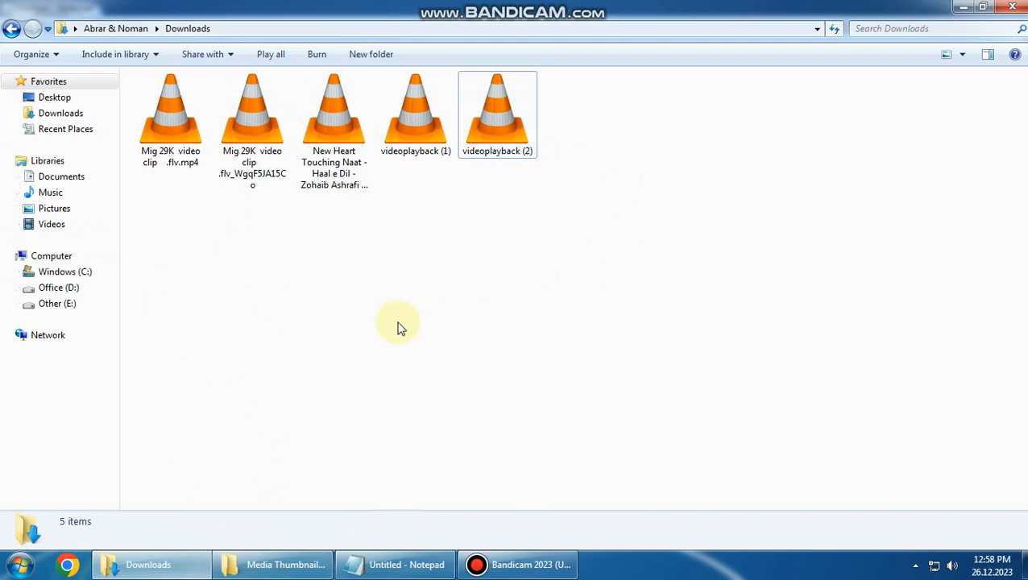
pyautogui.moveTo(681, 358); pyautogui.dragTo(5, 7)
pyautogui.click(351, 349)
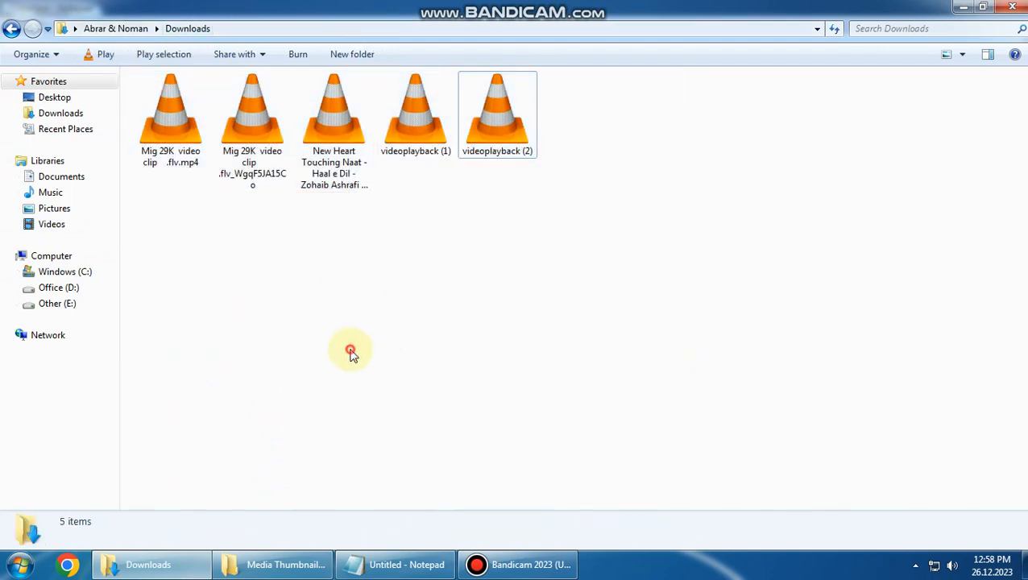
pyautogui.click(141, 565)
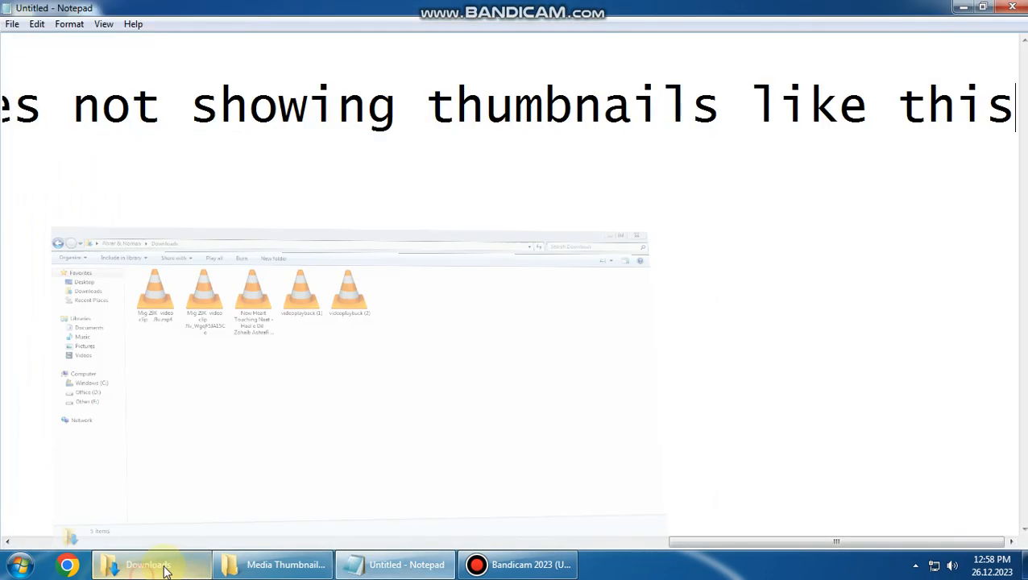
# Step: Turn on Word Wrap for the note so the long line fits the window
pyautogui.click(102, 25)
pyautogui.moveTo(69, 26)
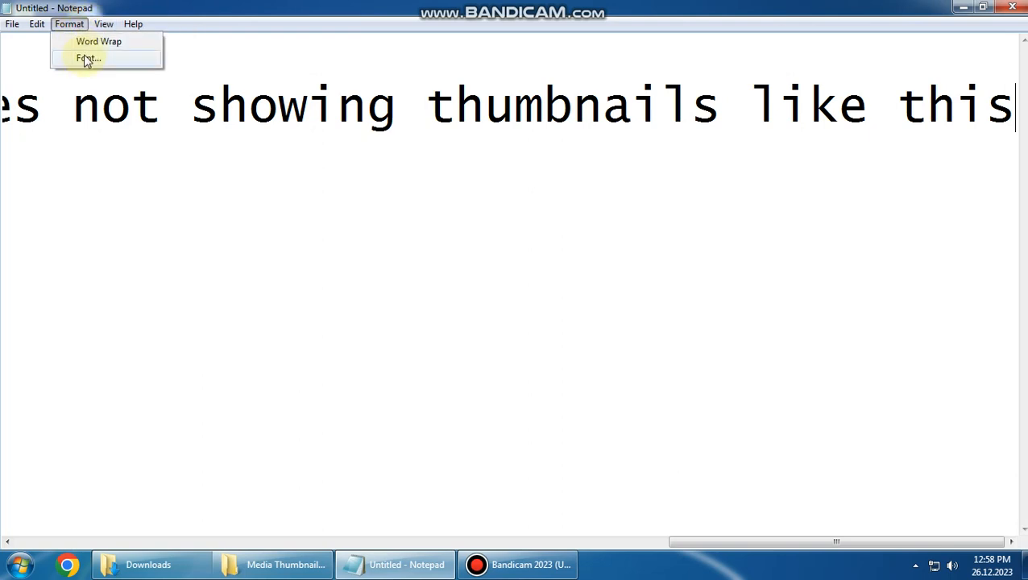
pyautogui.click(88, 40)
# Step: Extend the note with "for this purpose you first have to change a normal settings in your windows lets start;..."
pyautogui.write('for ')
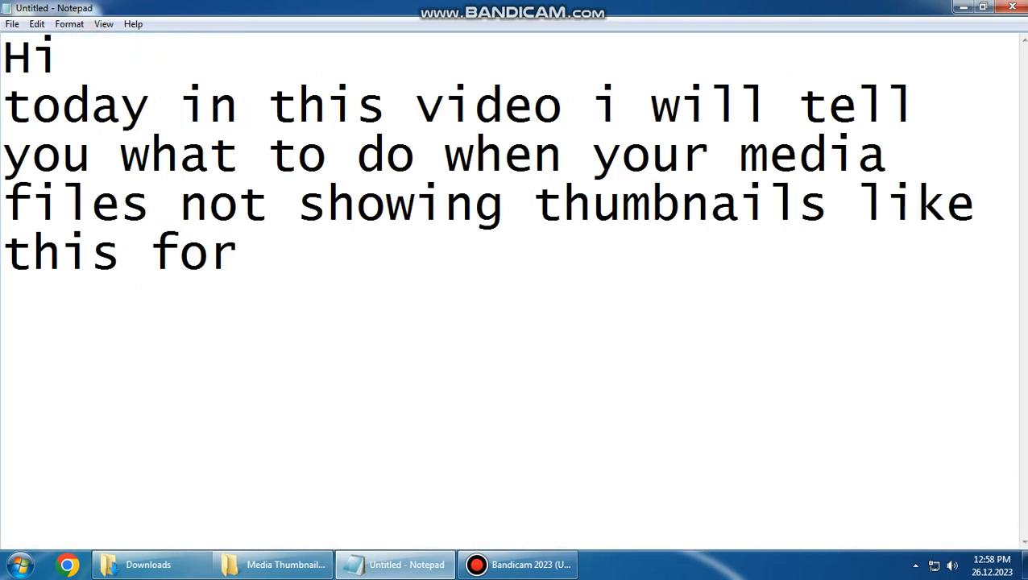
pyautogui.write('this purpose ')
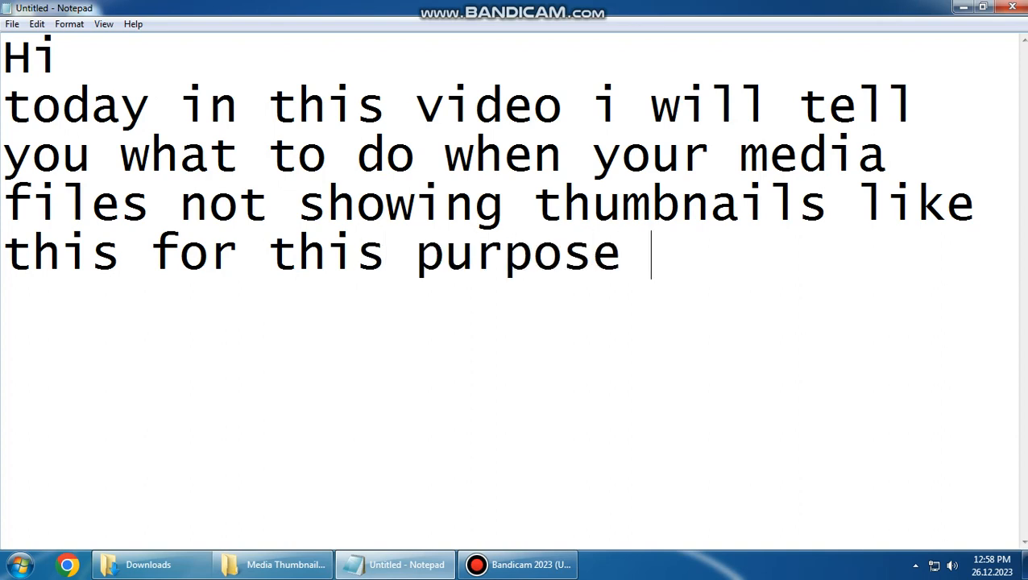
pyautogui.write('you first have to')
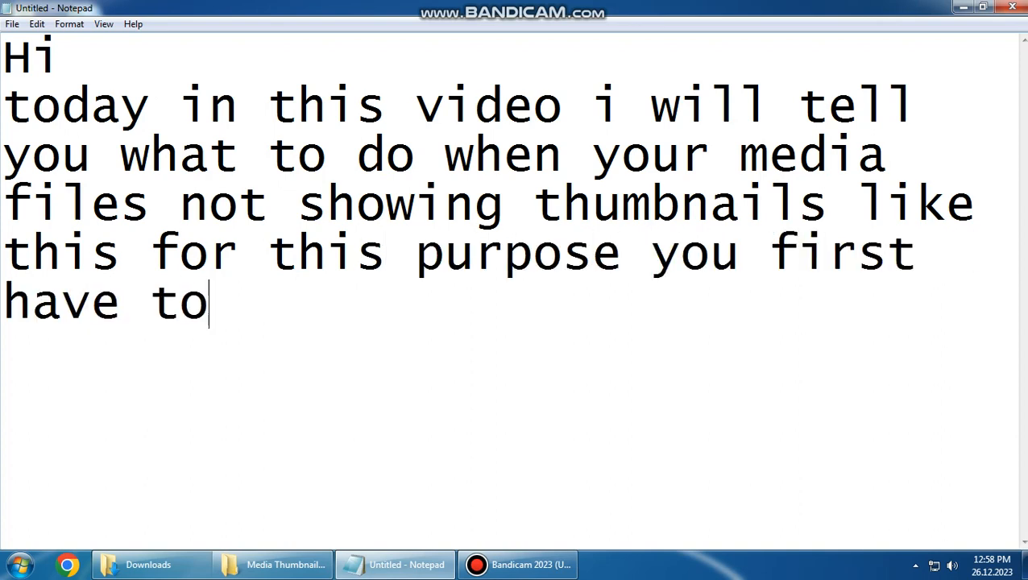
pyautogui.write(' change ')
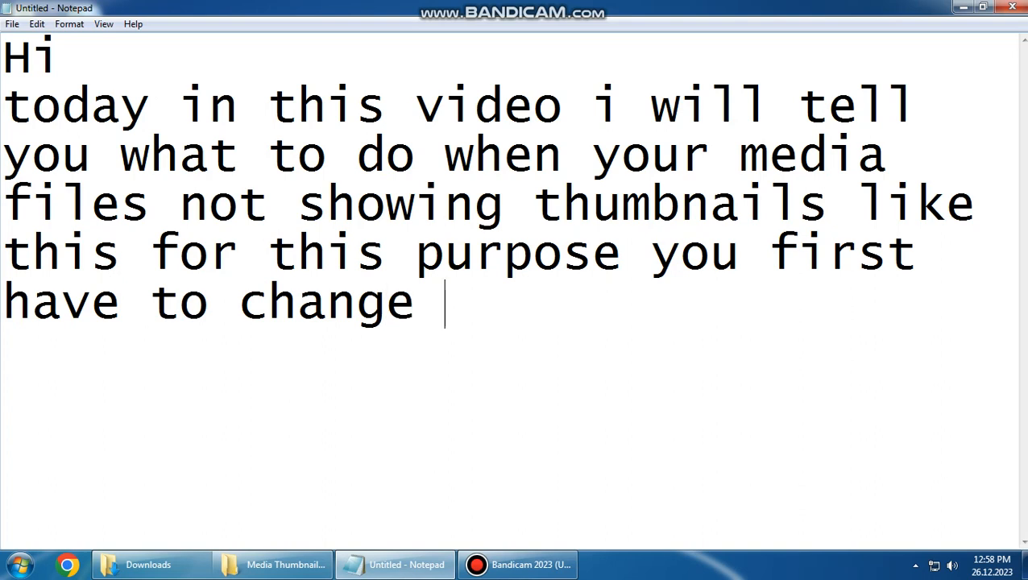
pyautogui.write('a normal settings ')
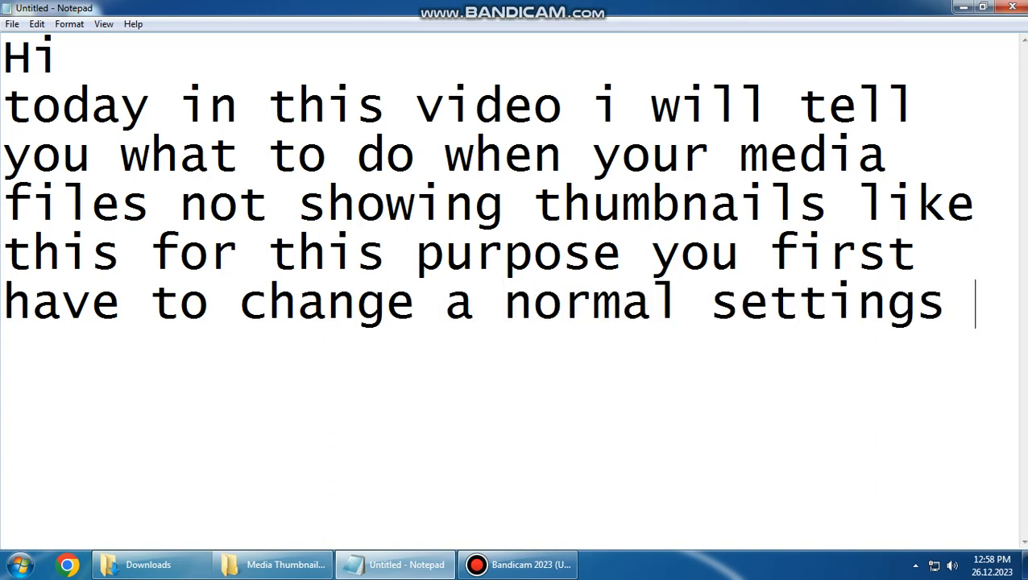
pyautogui.write('in your wi')
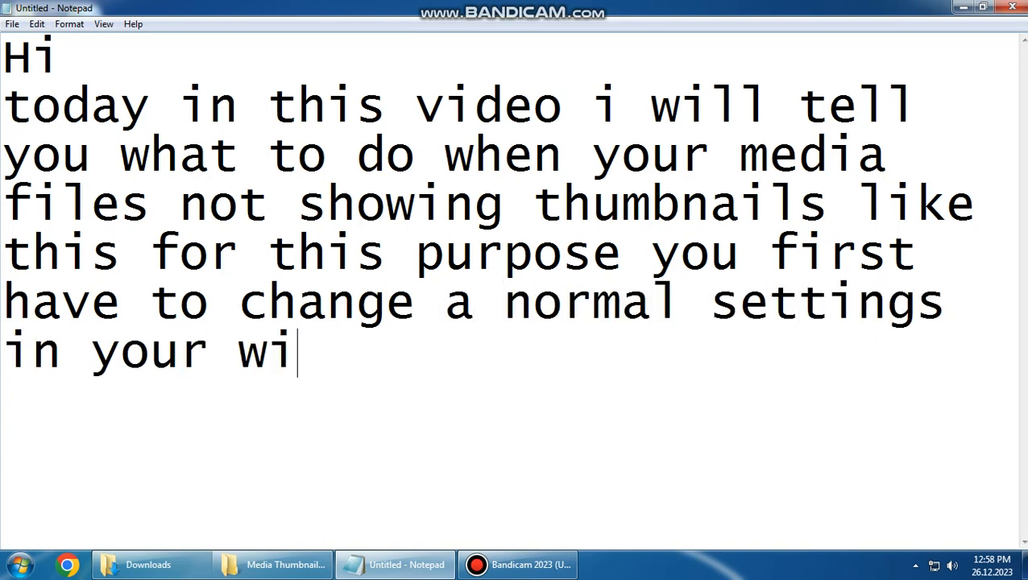
pyautogui.write('ndows lets start;...')
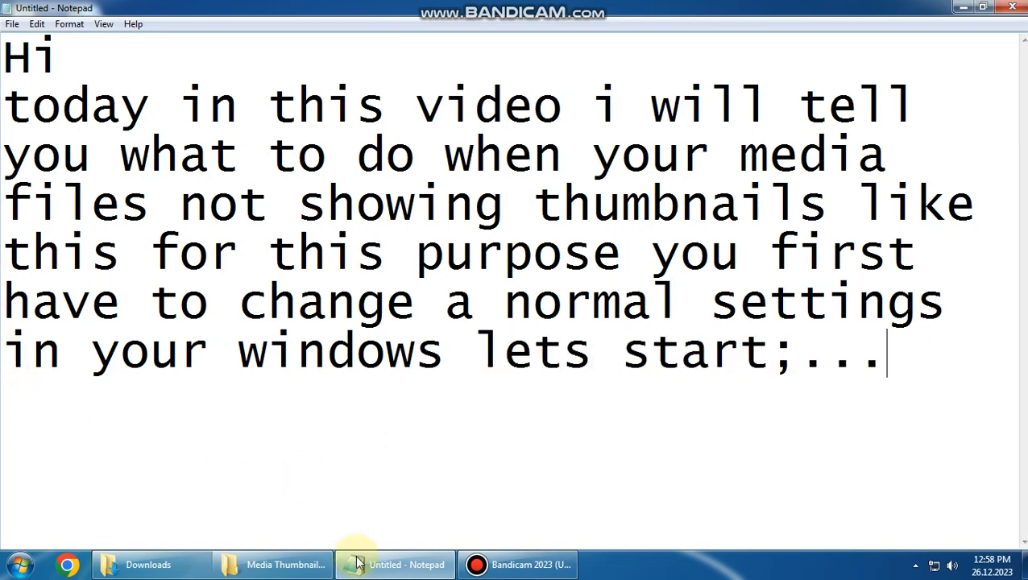
# Step: Minimize the note and open the Performance Options from the computer's advanced system settings
pyautogui.click(407, 566)
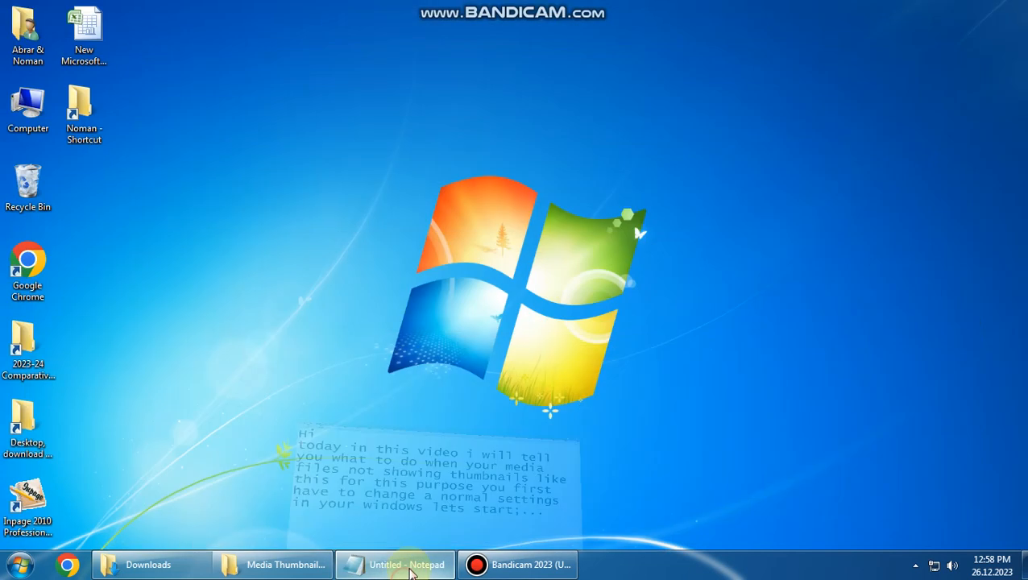
pyautogui.rightClick(432, 96)
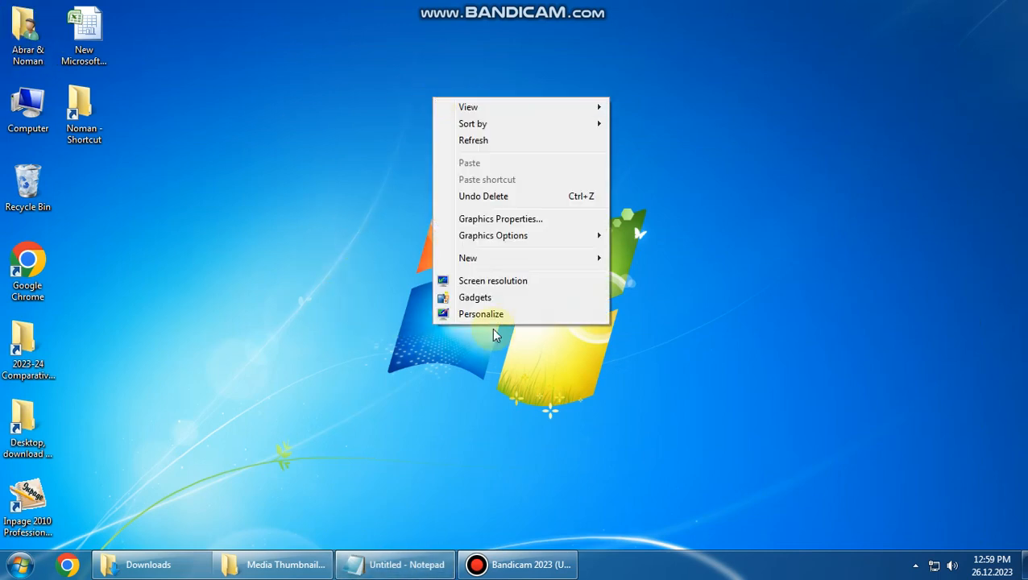
pyautogui.rightClick(19, 106)
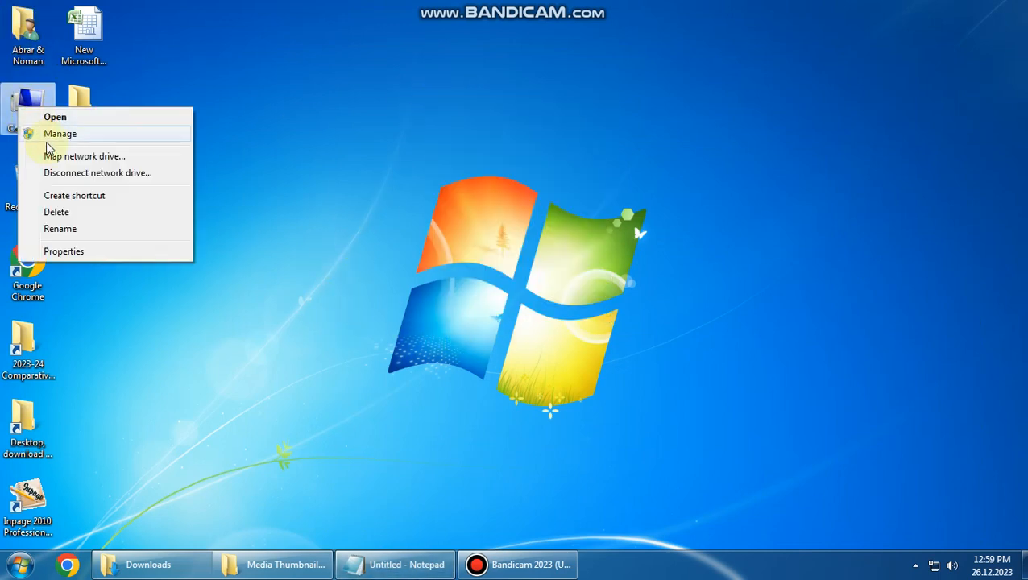
pyautogui.click(103, 251)
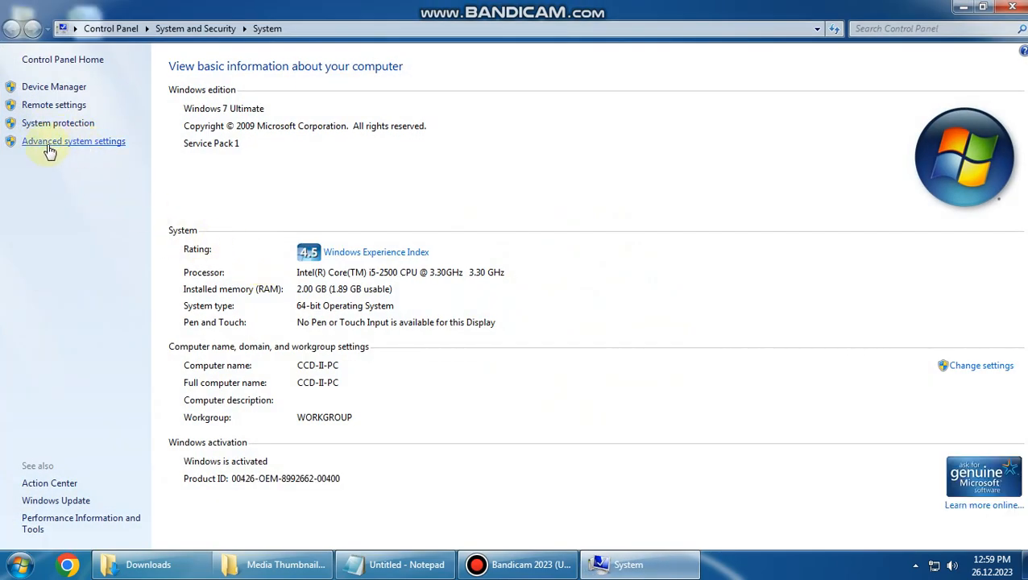
pyautogui.click(72, 145)
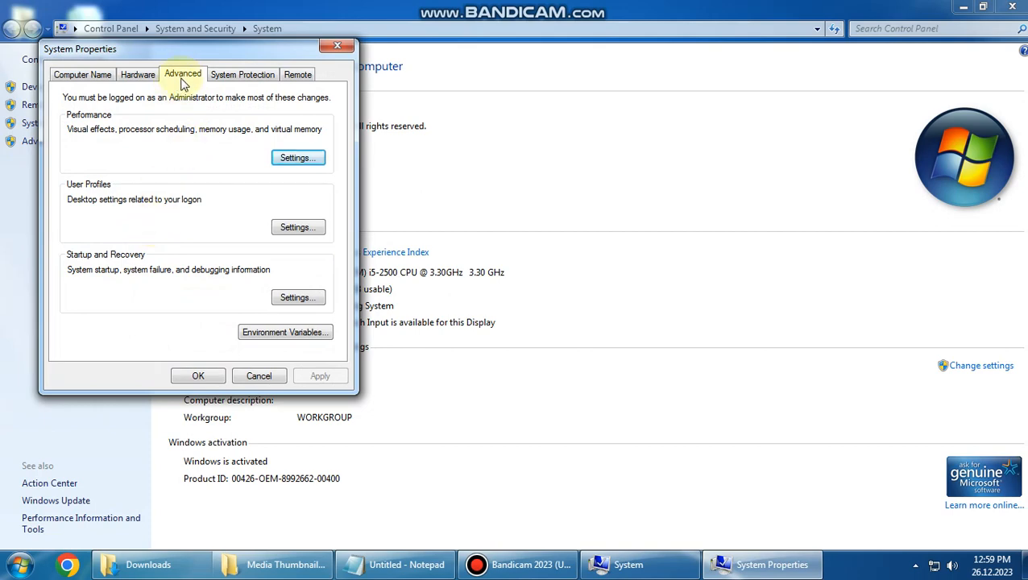
pyautogui.click(297, 159)
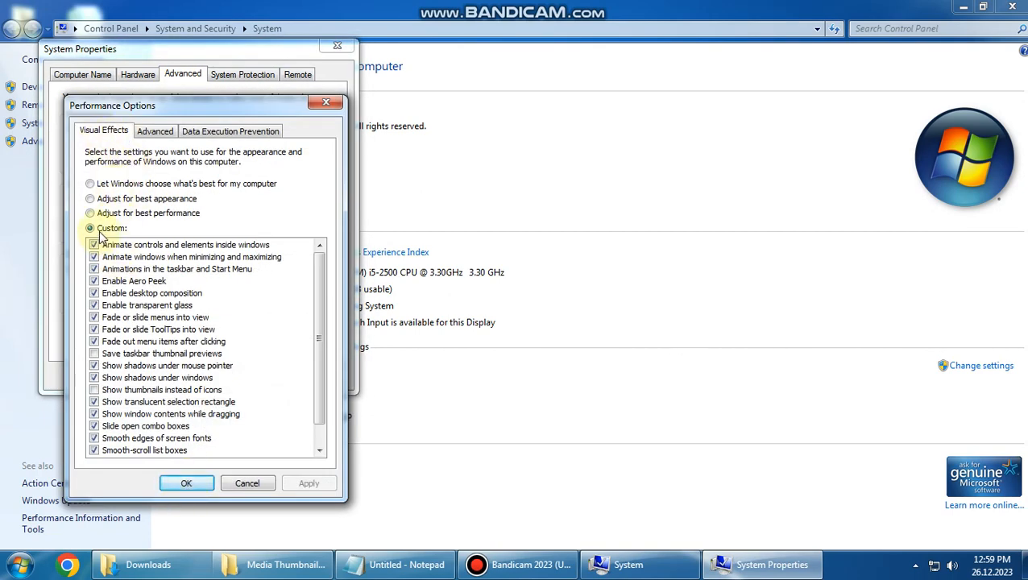
# Step: Enable and apply "Show thumbnails instead of icons", close the system settings, and check the video files in the Downloads folder
pyautogui.click(96, 390)
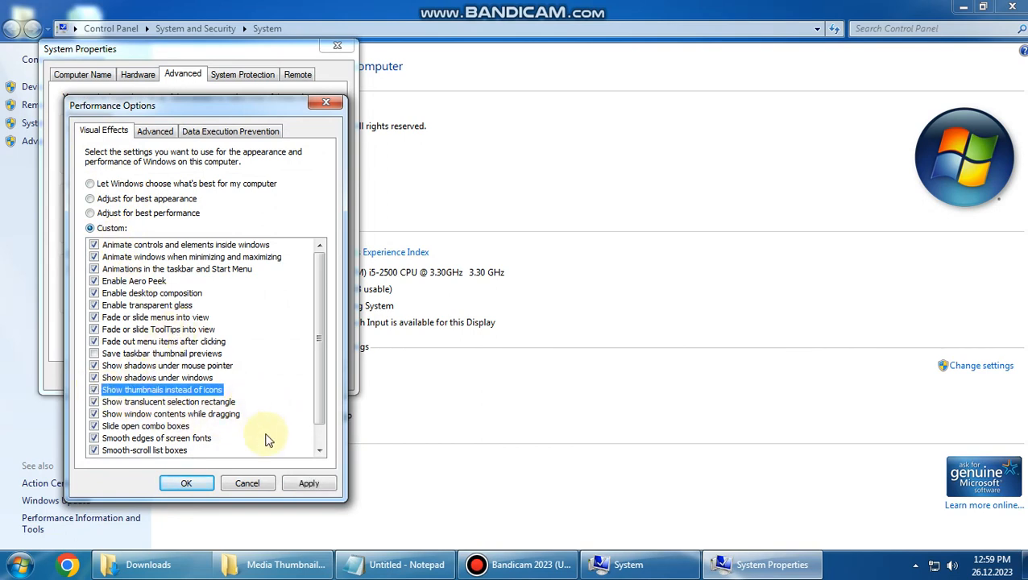
pyautogui.click(306, 483)
pyautogui.click(196, 482)
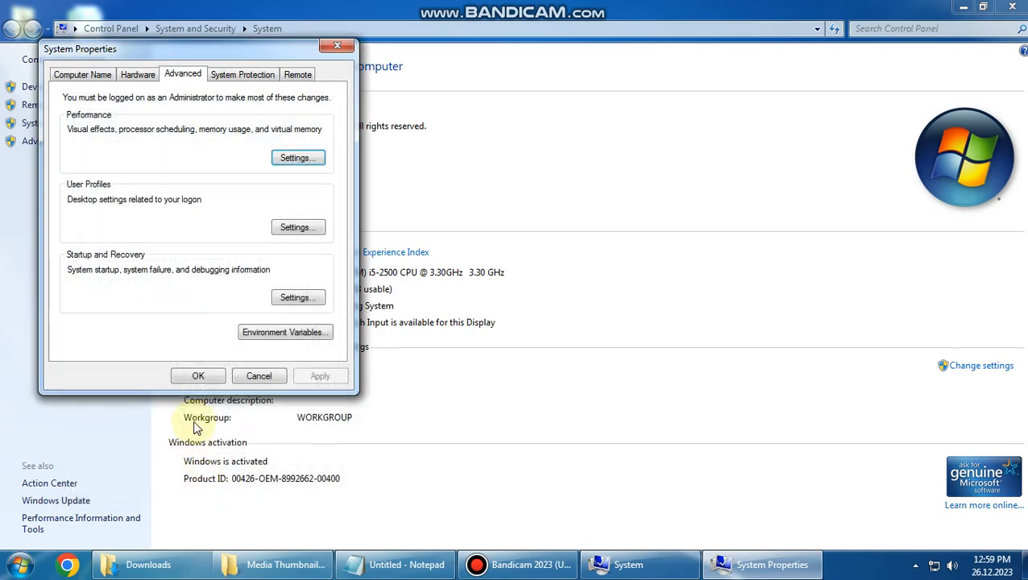
pyautogui.click(194, 382)
pyautogui.click(1010, 7)
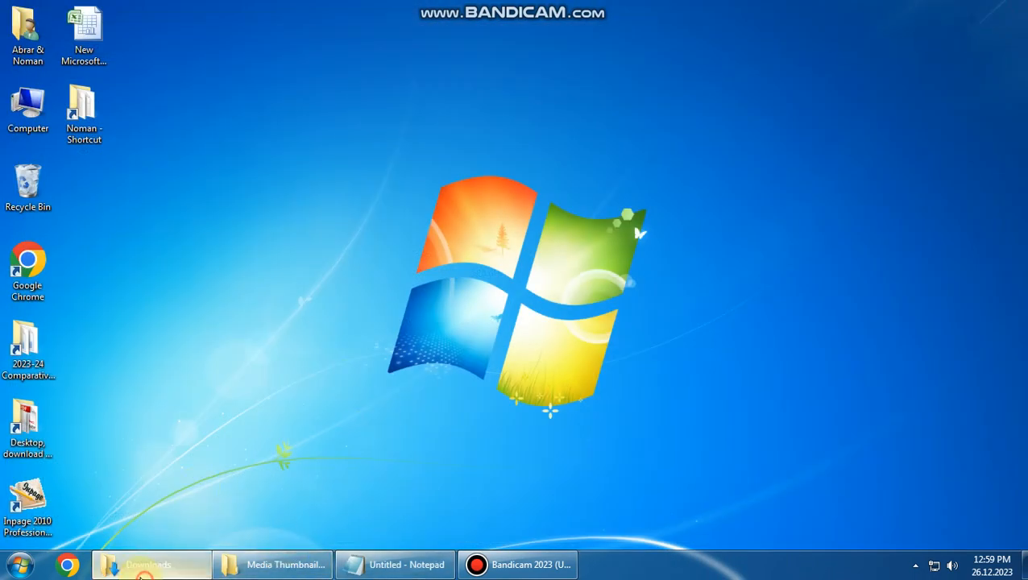
pyautogui.click(153, 563)
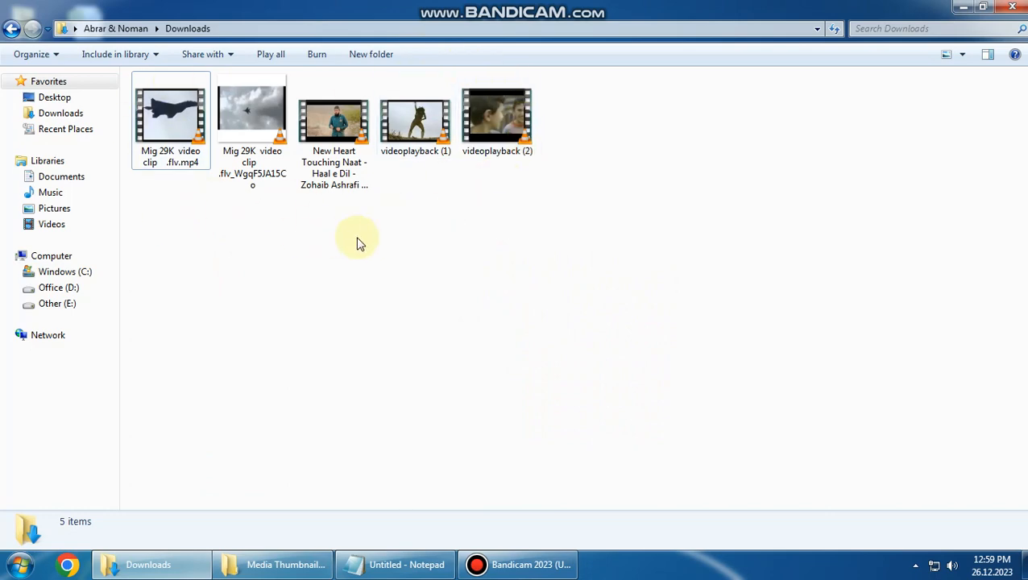
# Step: Switch to Notepad and add a new line reading "that all for general purpose if it still not showing then you need 2 softwares"
pyautogui.click(379, 563)
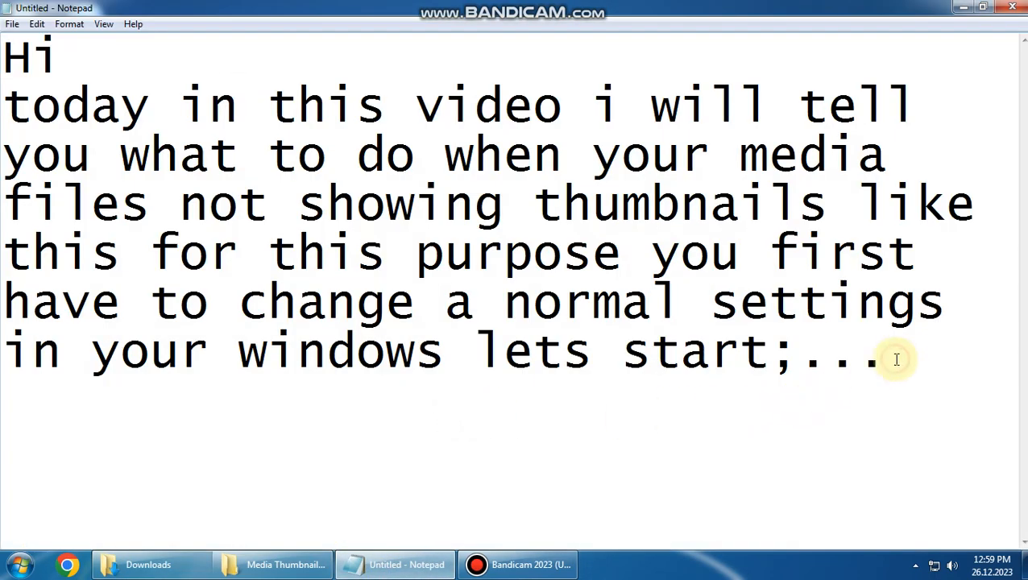
pyautogui.press('Return')
pyautogui.write('that all ')
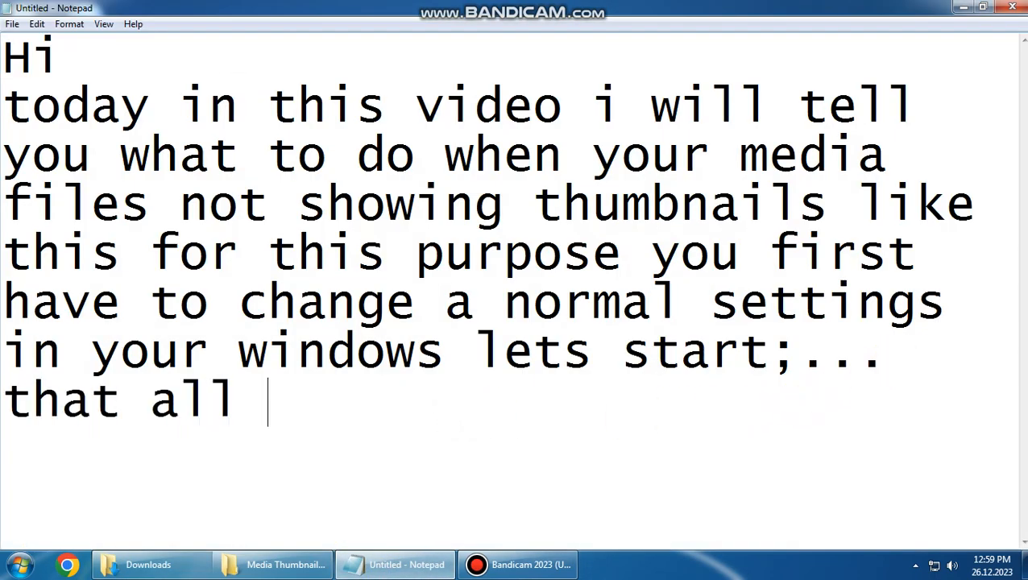
pyautogui.write('for general ')
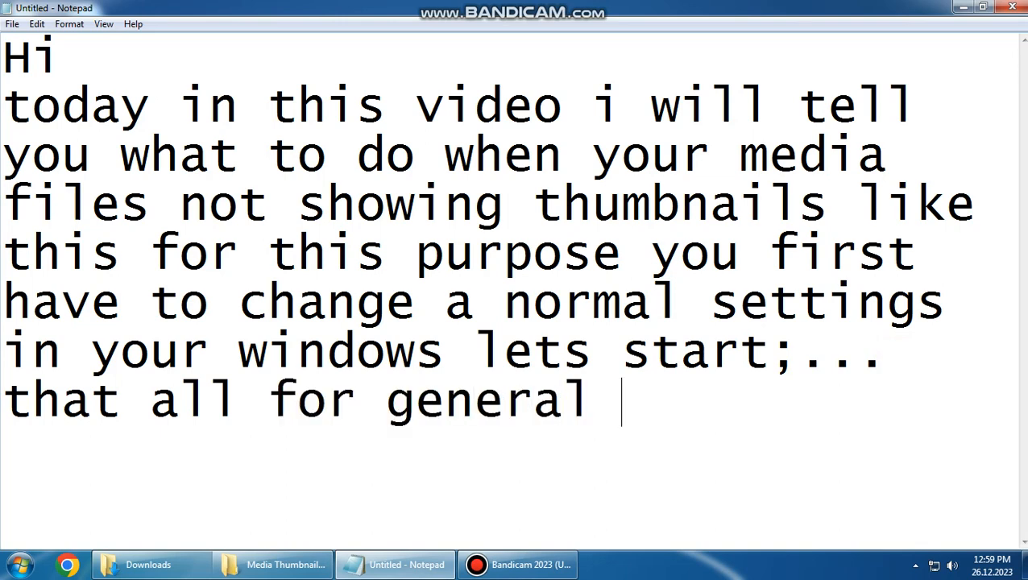
pyautogui.write('purpose ')
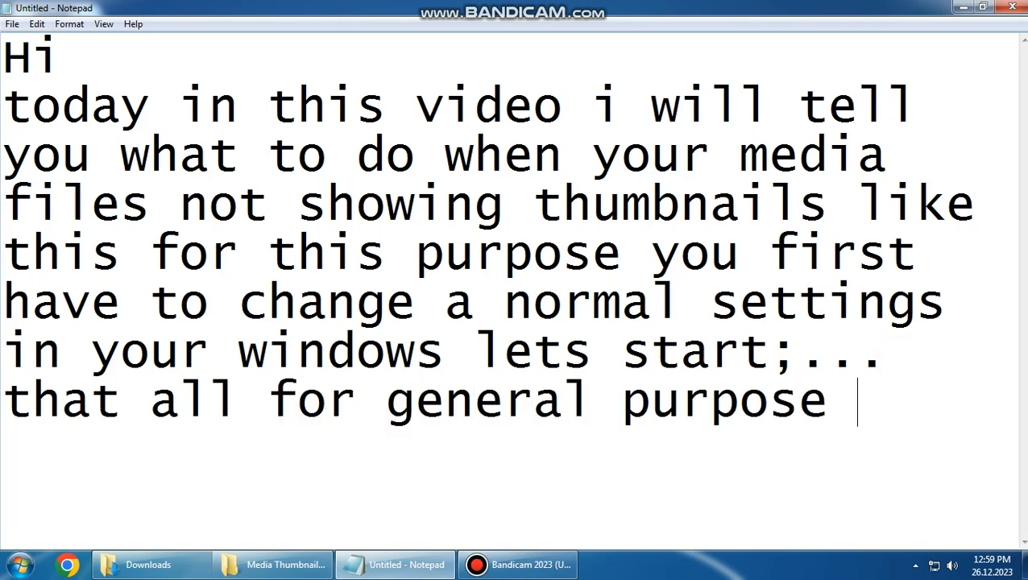
pyautogui.write('if it stil')
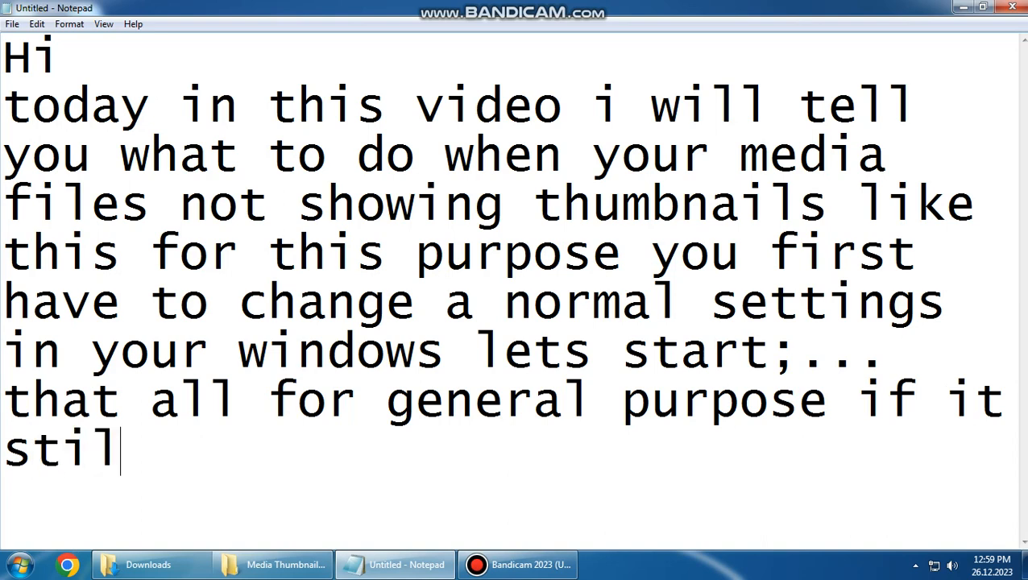
pyautogui.write('l not showing th')
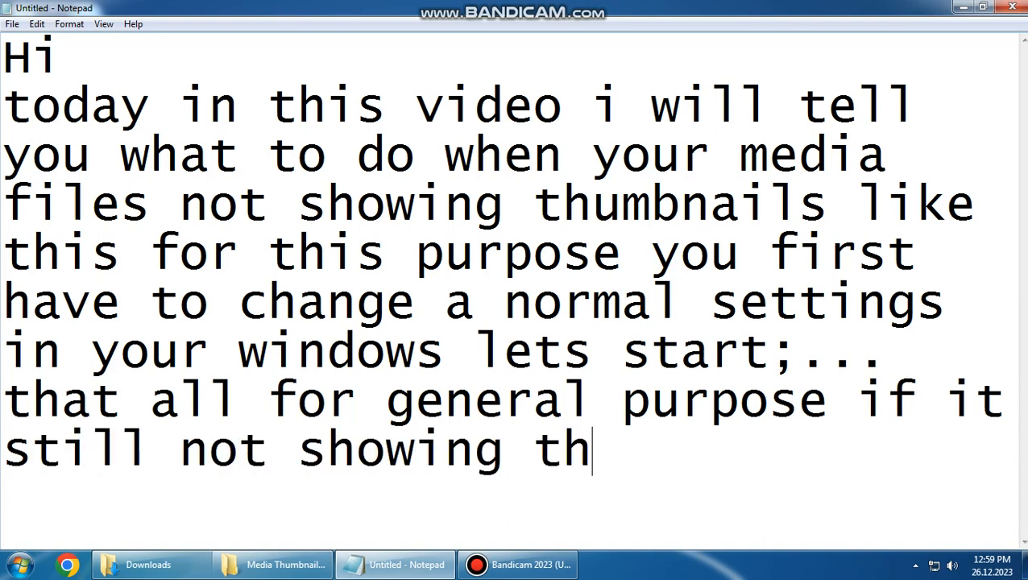
pyautogui.write('en you')
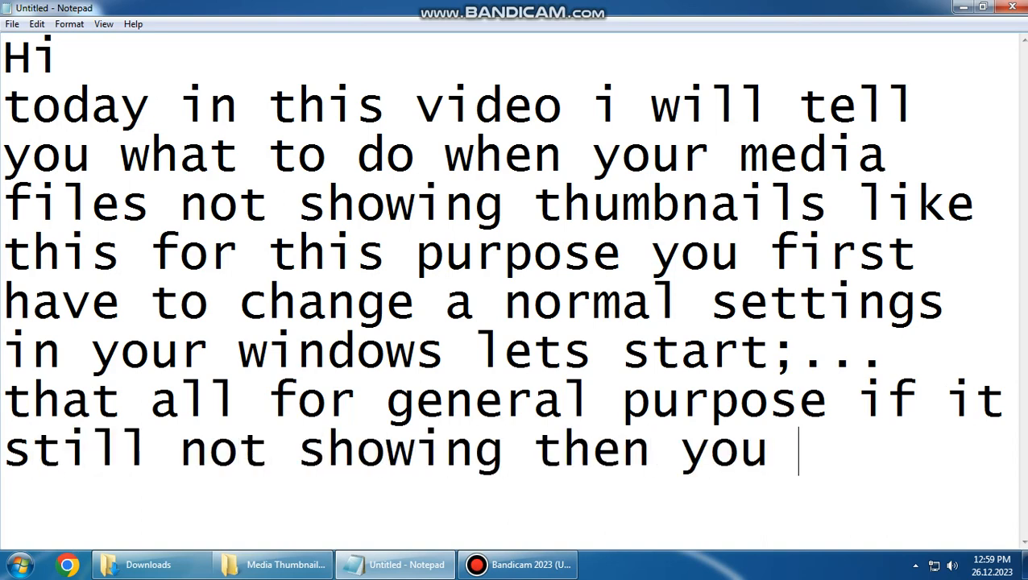
pyautogui.write(' need 2 softwares')
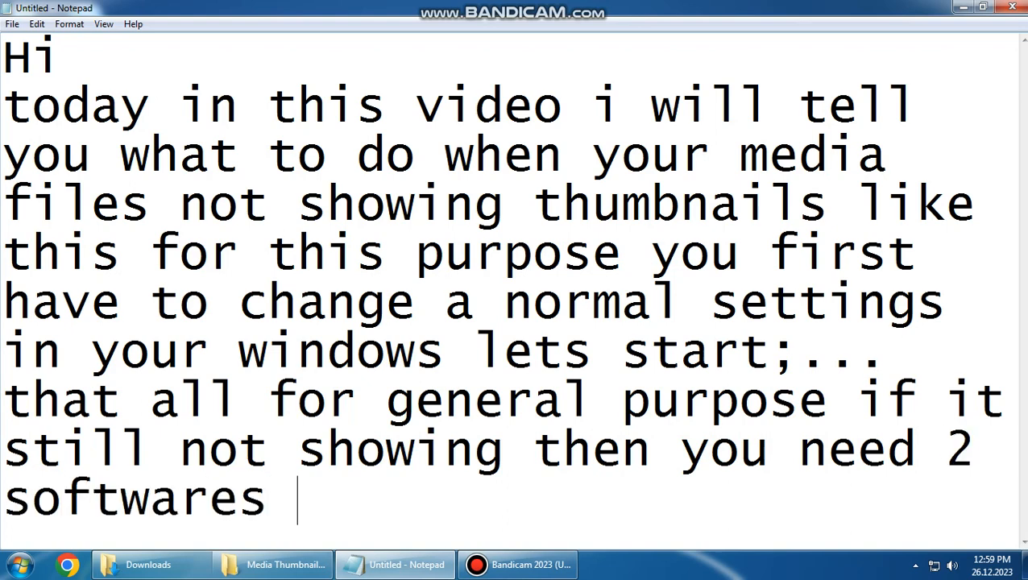
# Step: Add two numbered lines to the note, "1. I caros" and "2. netframework 4.6. let me show you"
pyautogui.press('Return')
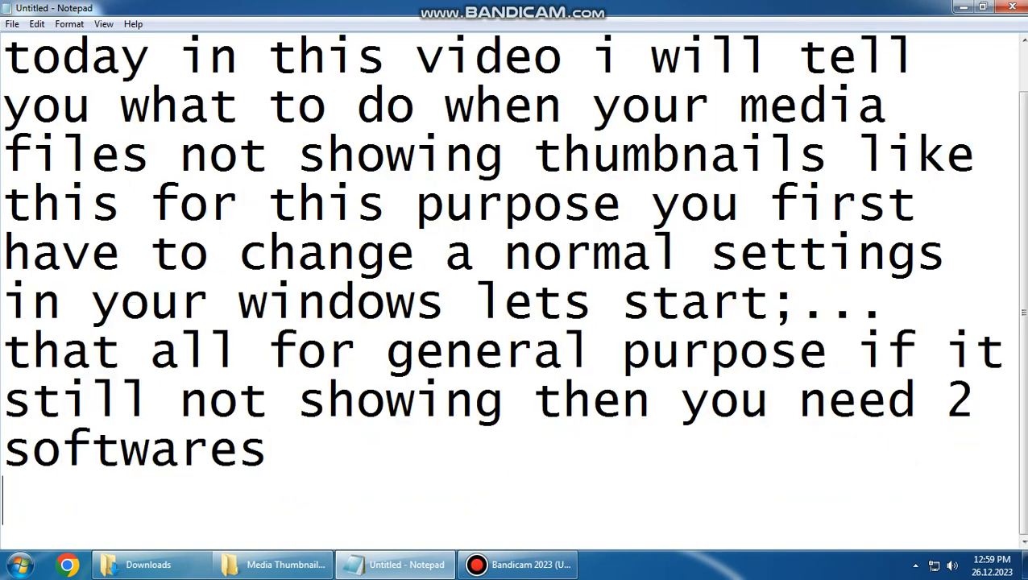
pyautogui.write('1. I caros')
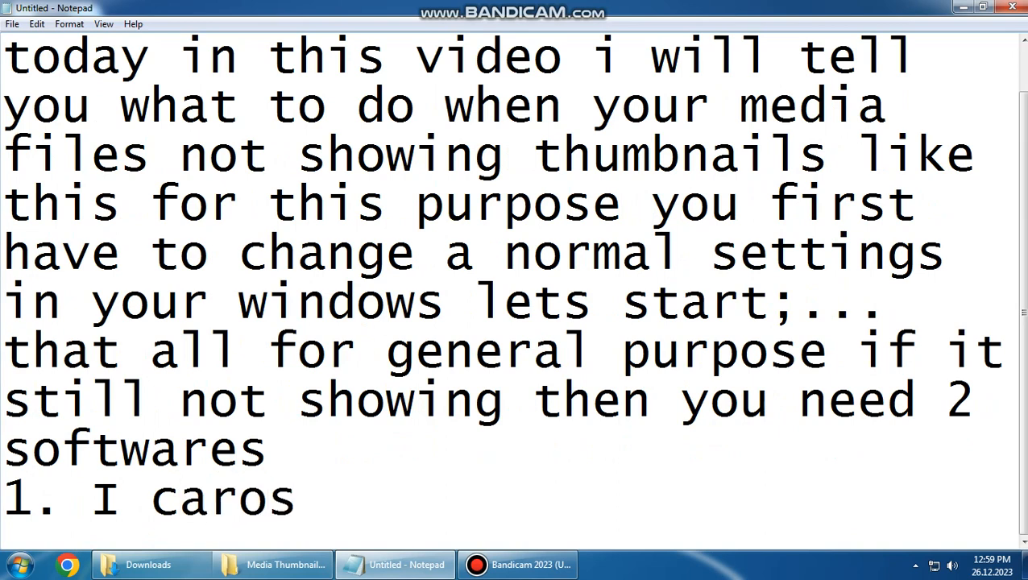
pyautogui.press('Return')
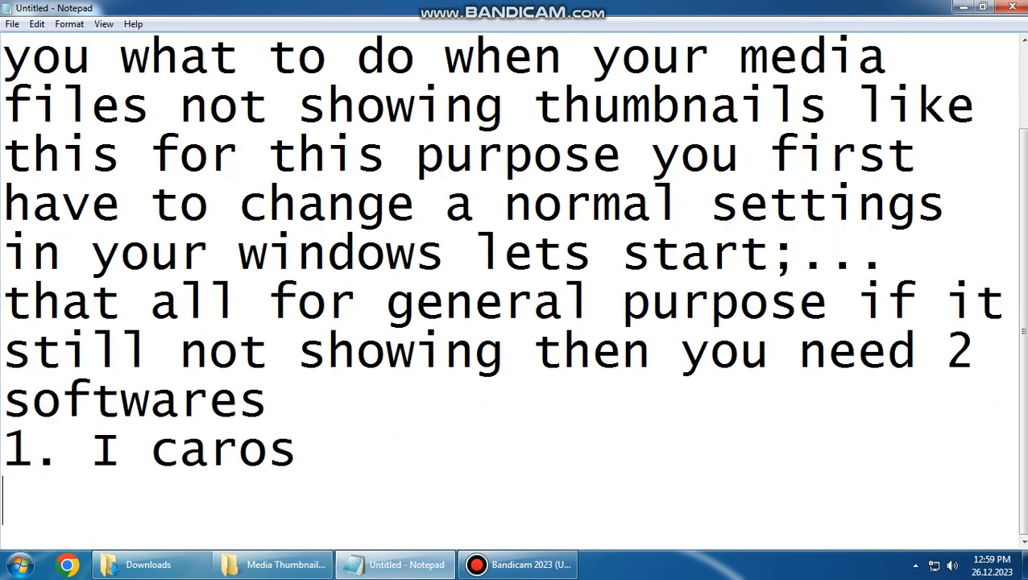
pyautogui.write('2. ')
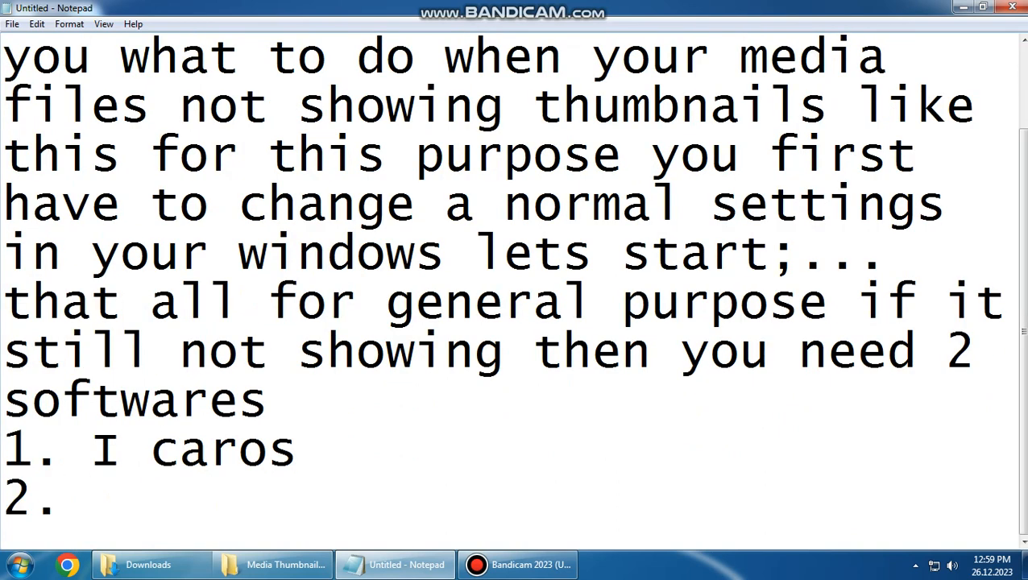
pyautogui.write('ne')
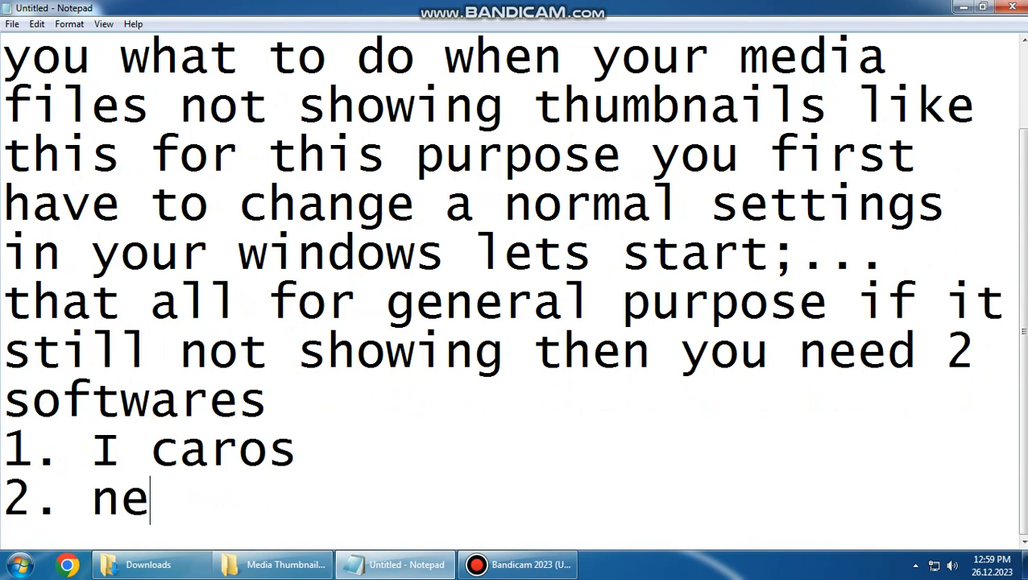
pyautogui.write('tframework 4.6.')
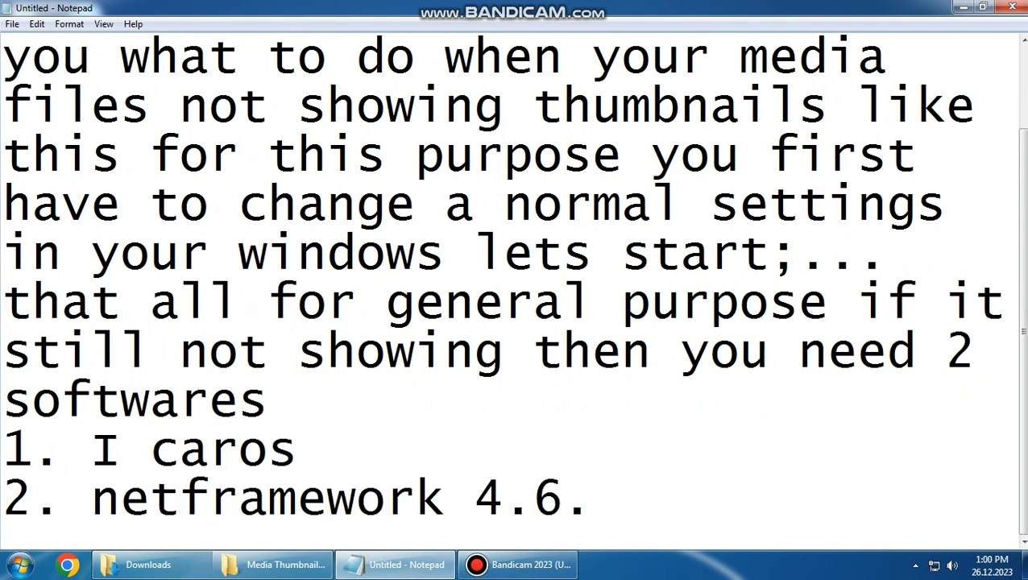
pyautogui.write('  let me show you')
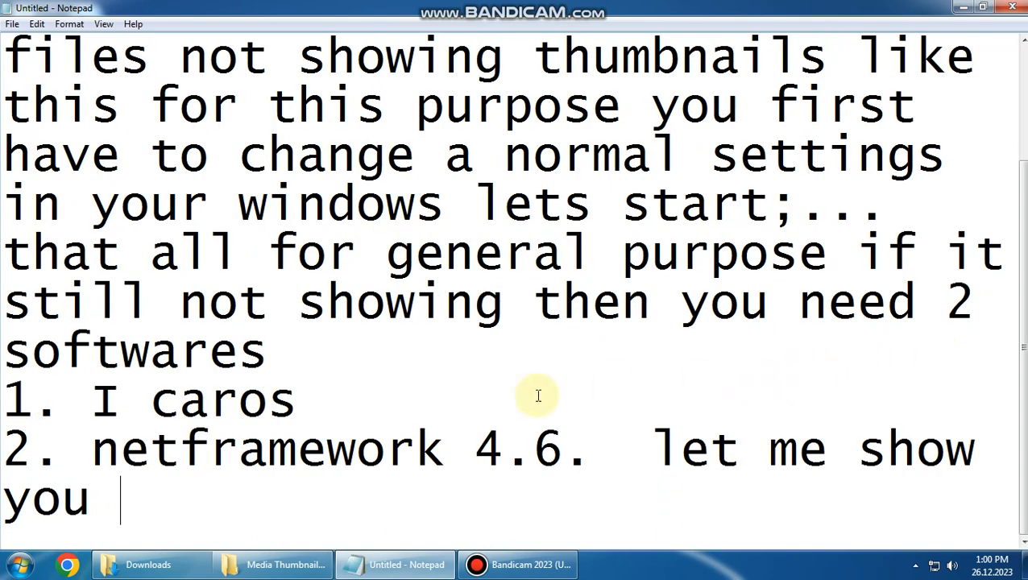
# Step: Switch to the "Media Thumbnail shower Icaros_v3.3.2" folder and point out the Icaros_v3.3.2 and NDP46-KB3045557-x86-x64-AllOS-ENU installers
pyautogui.click(274, 563)
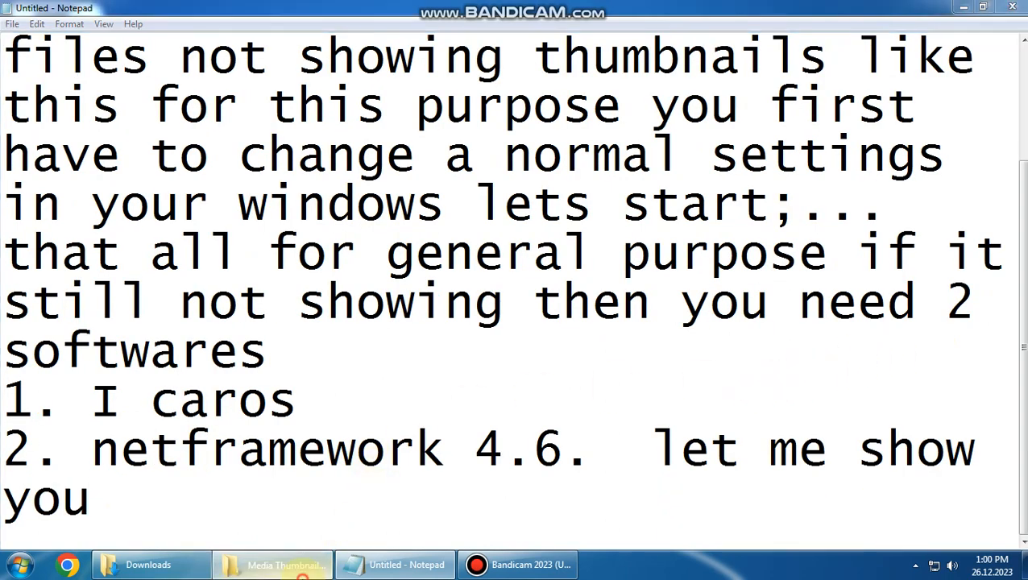
pyautogui.click(171, 141)
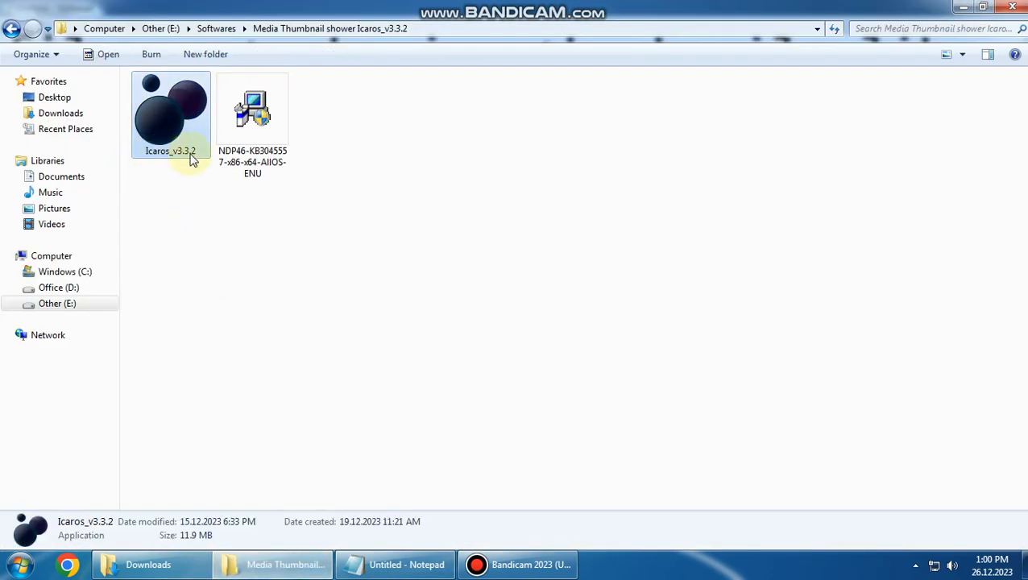
pyautogui.click(250, 153)
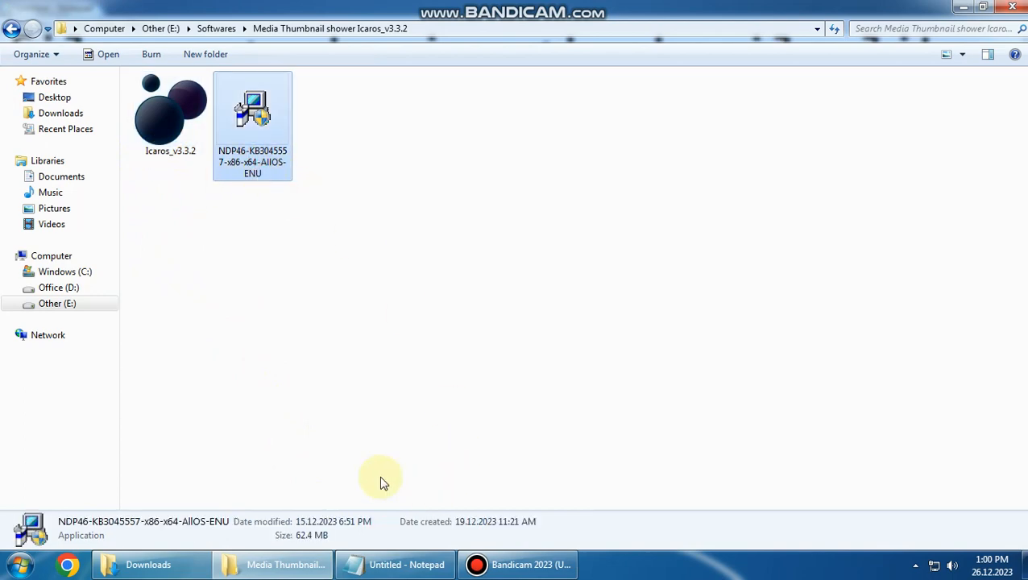
# Step: Return to Notepad and add a new line reading "you can easily down load them from google and install"
pyautogui.click(395, 563)
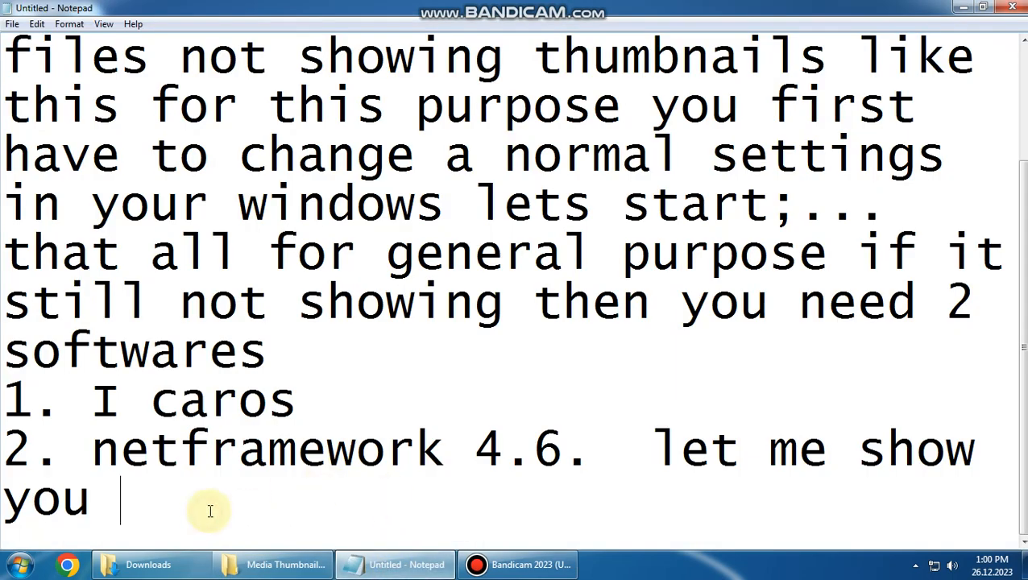
pyautogui.press('Return')
pyautogui.write('you ')
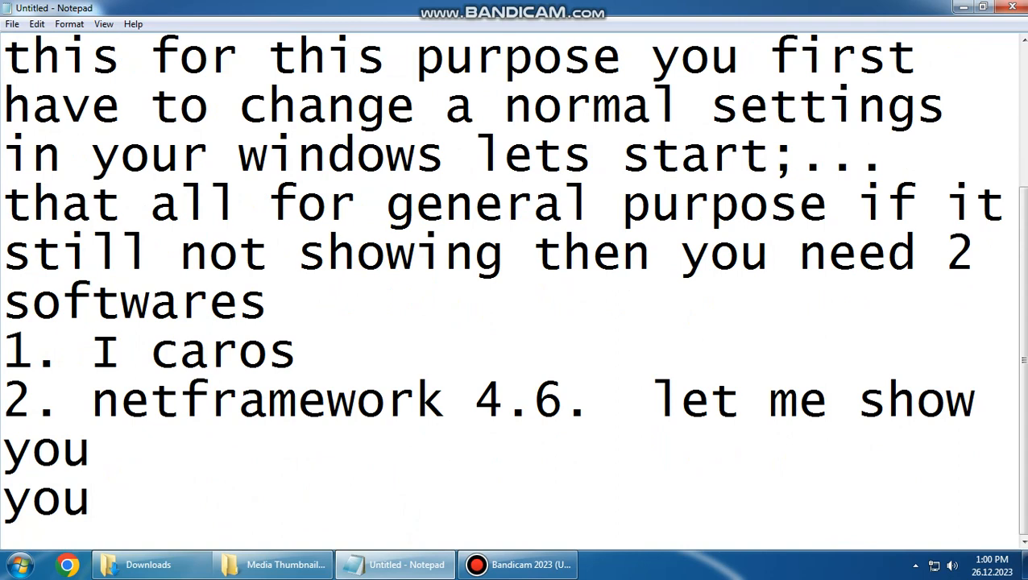
pyautogui.write('can easily ')
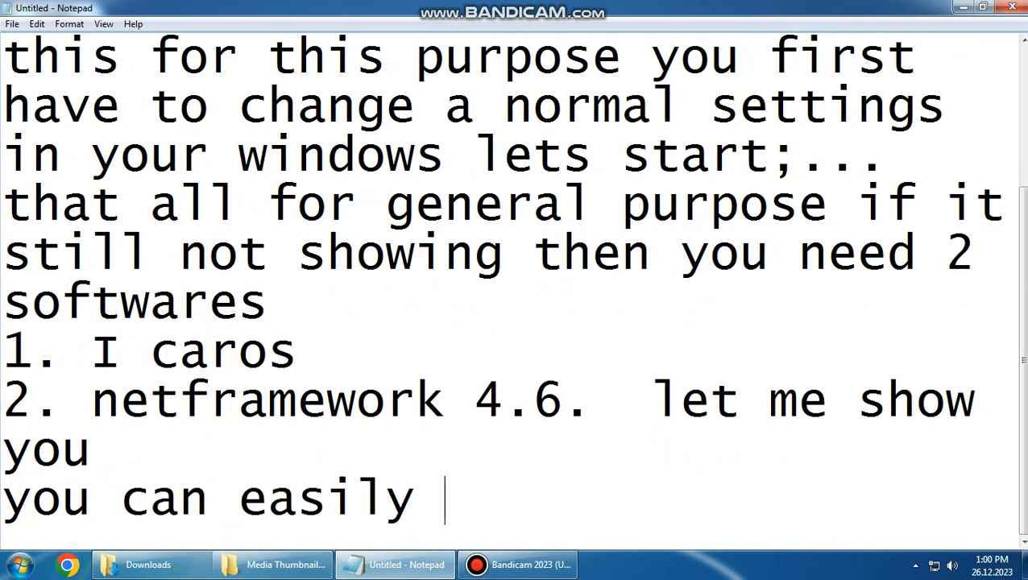
pyautogui.write('down load ')
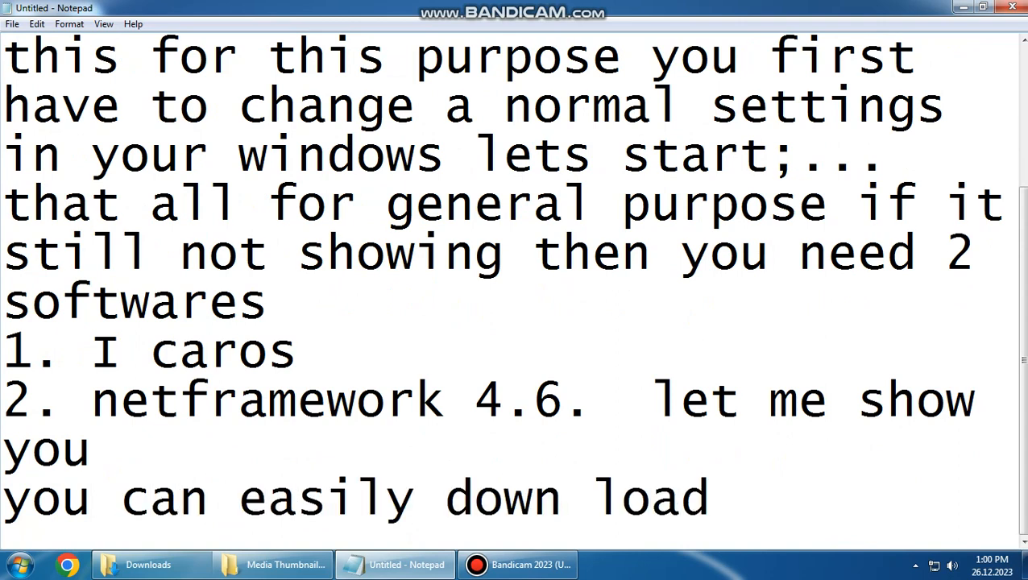
pyautogui.write('them from google ')
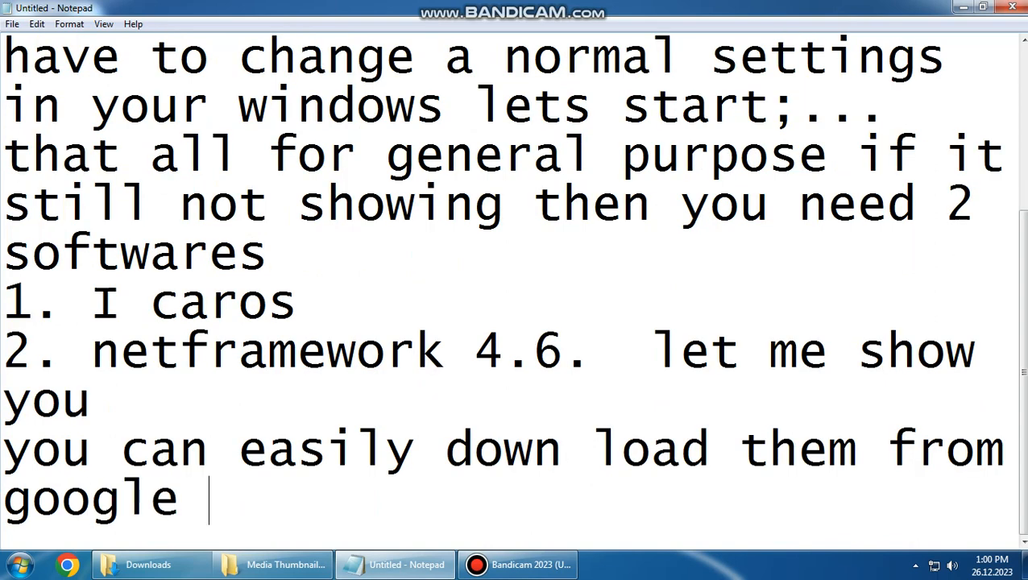
pyautogui.write('and install f')
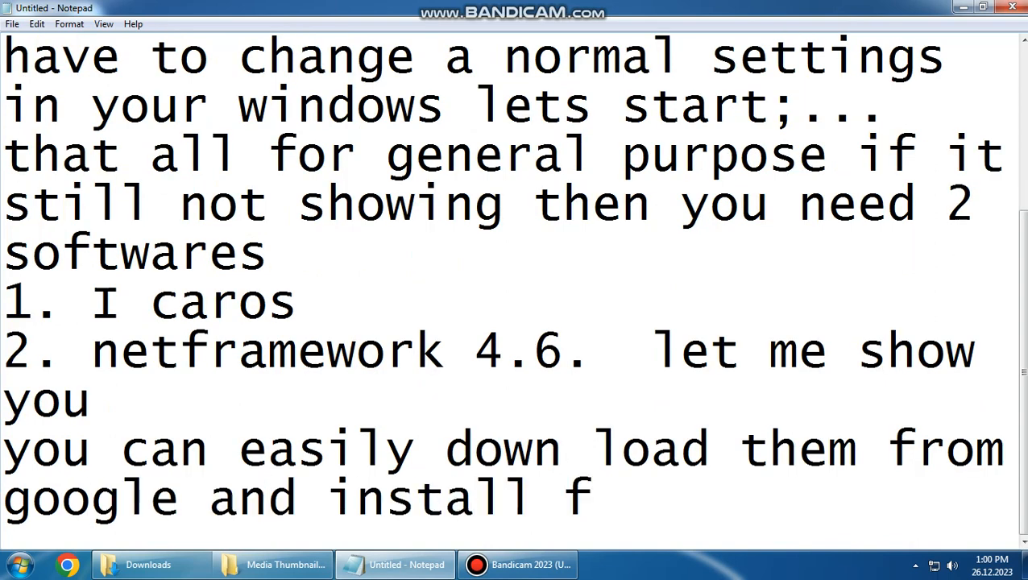
pyautogui.press('BackSpace')
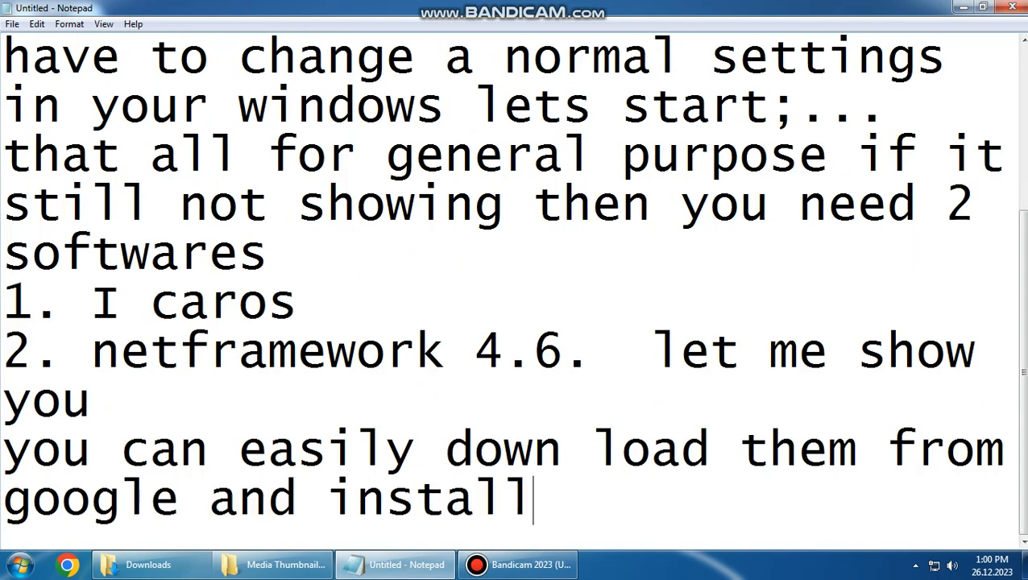
# Step: Leave a blank line and add "first you should install netframework 4.6 then install Icaros let me show"
pyautogui.press('Return')
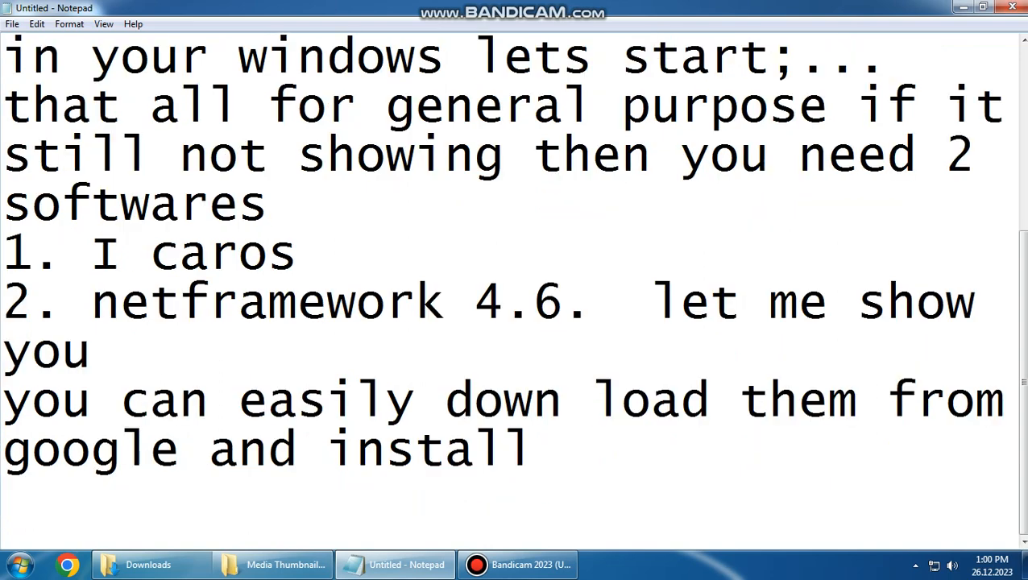
pyautogui.press('Return')
pyautogui.write('first you ')
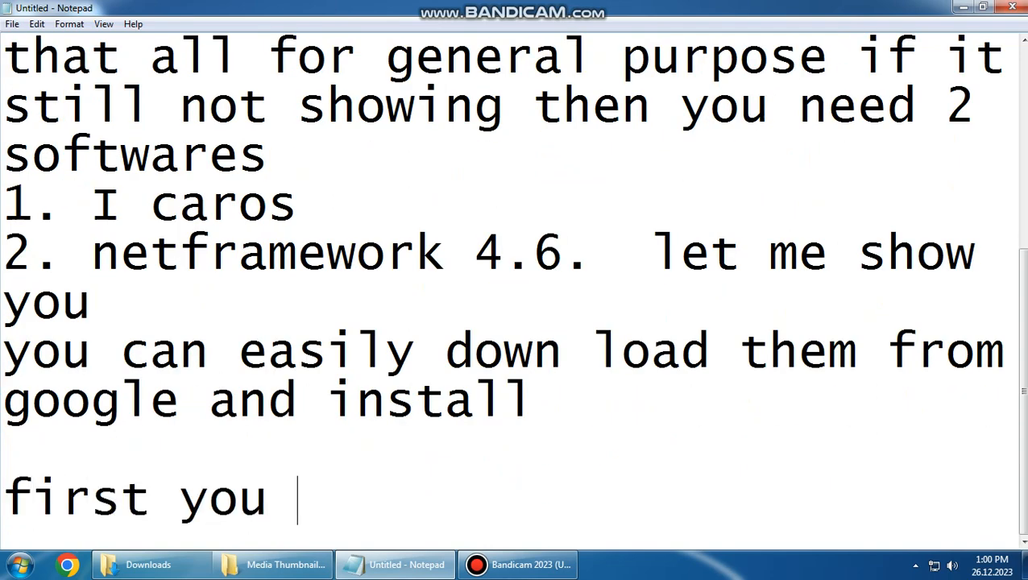
pyautogui.write('should install ')
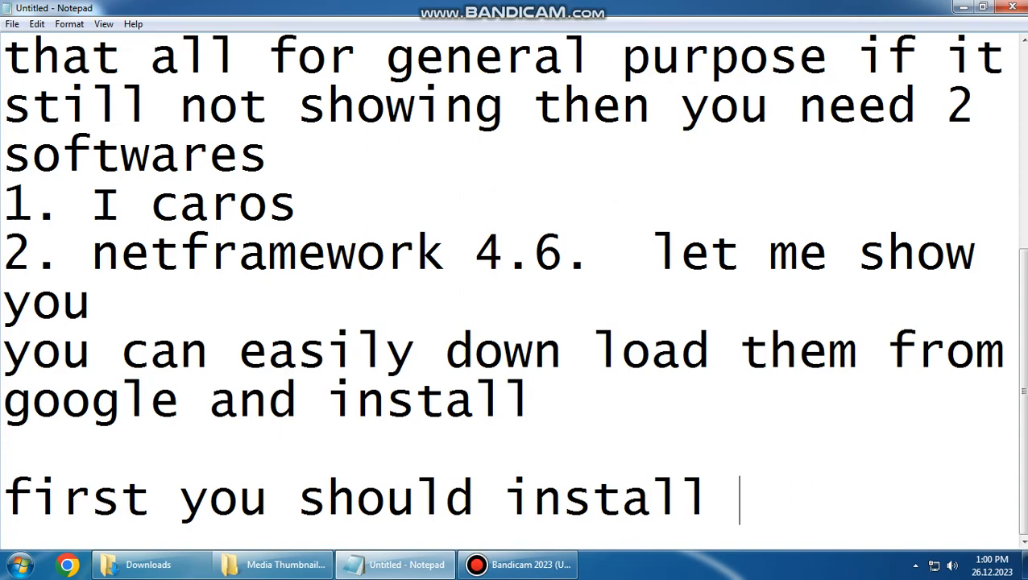
pyautogui.write('netframewo')
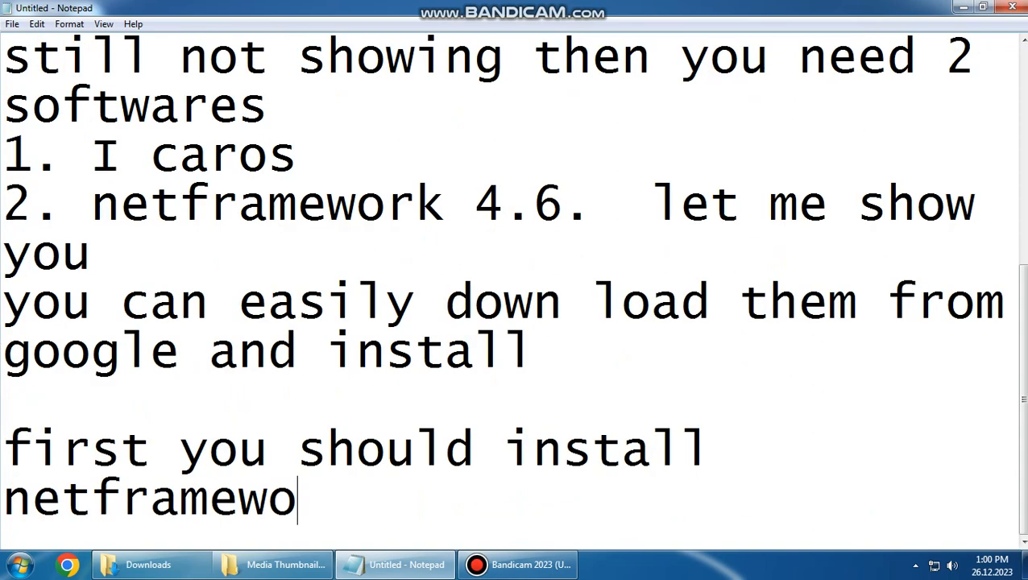
pyautogui.write('rk 4.6 then ')
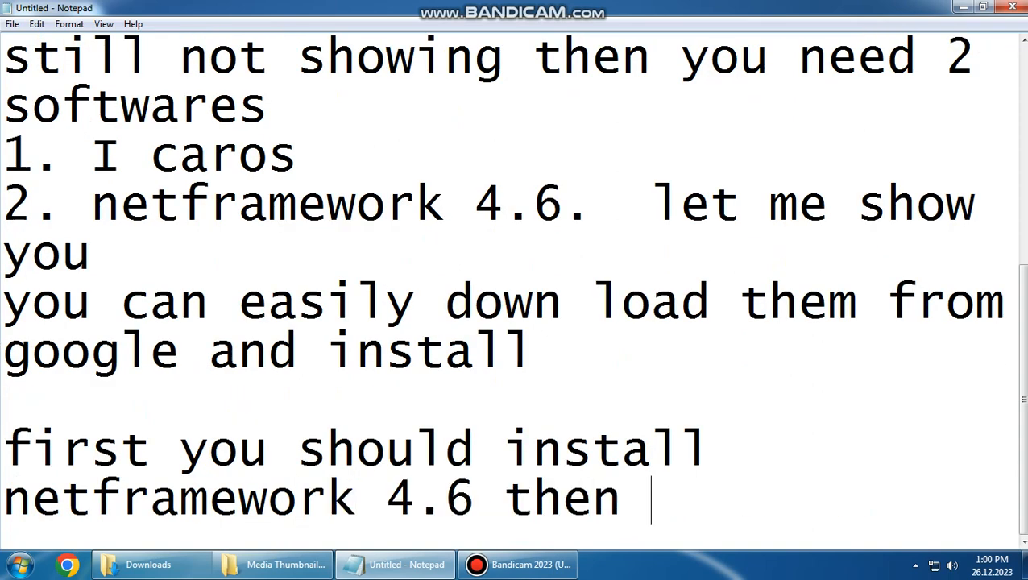
pyautogui.write('install I')
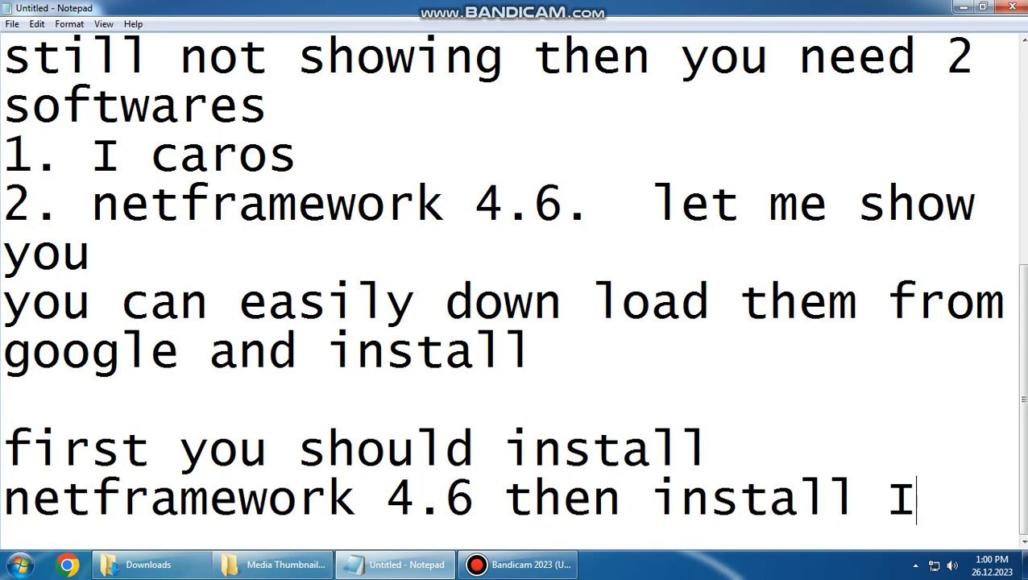
pyautogui.write('caros')
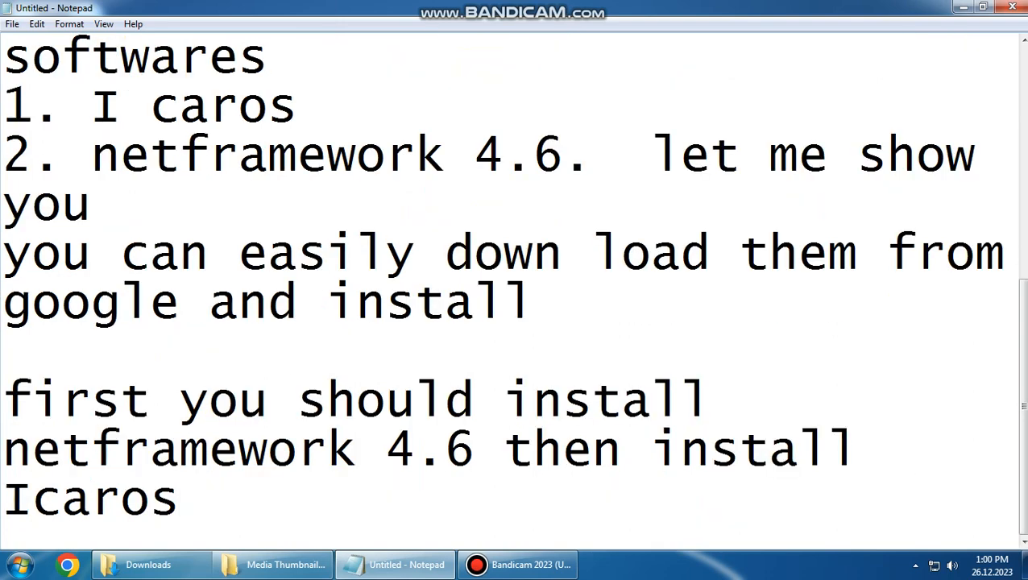
pyautogui.write('  let me show')
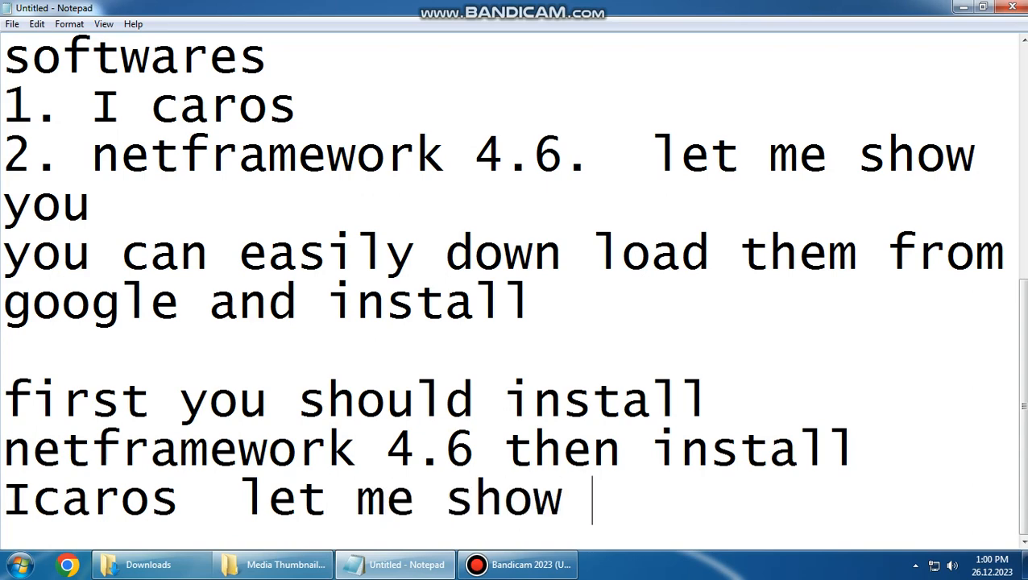
# Step: Minimize the note, run the NDP46-KB3045557-x86-x64-AllOS-ENU installer, accept the license terms, and complete the .NET Framework 4.6 installation
pyautogui.click(958, 6)
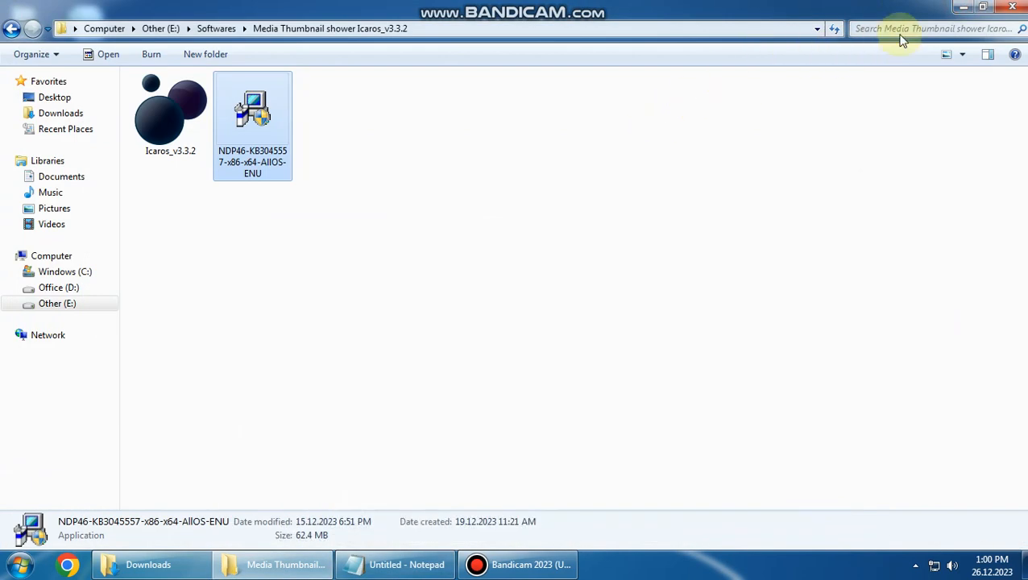
pyautogui.doubleClick(269, 162)
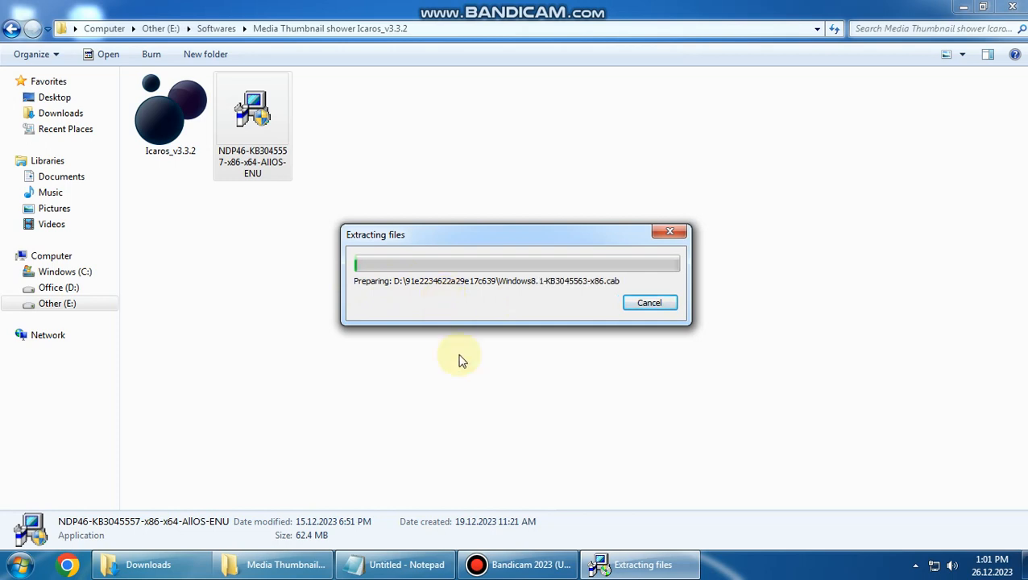
pyautogui.click(516, 565)
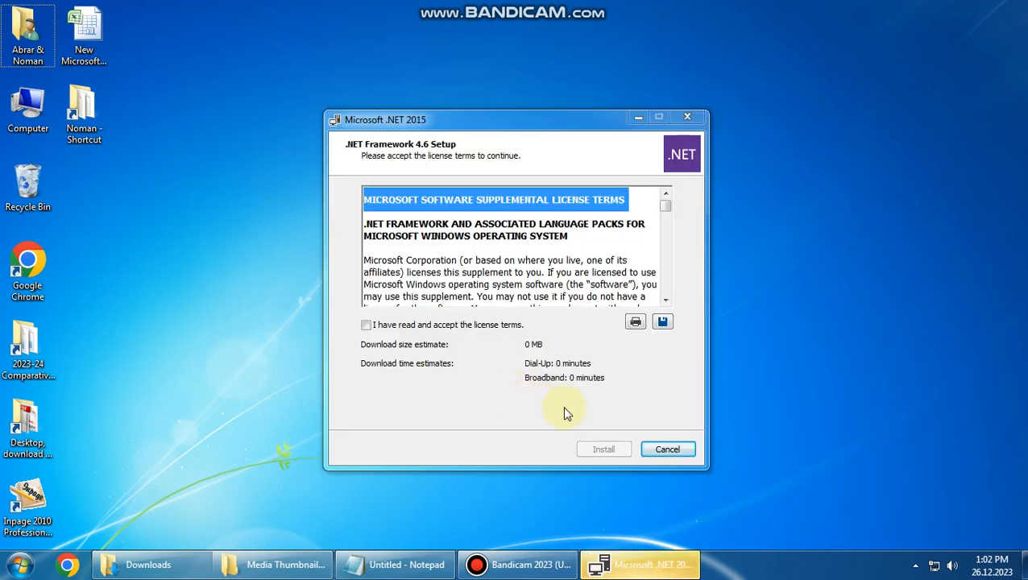
pyautogui.click(366, 325)
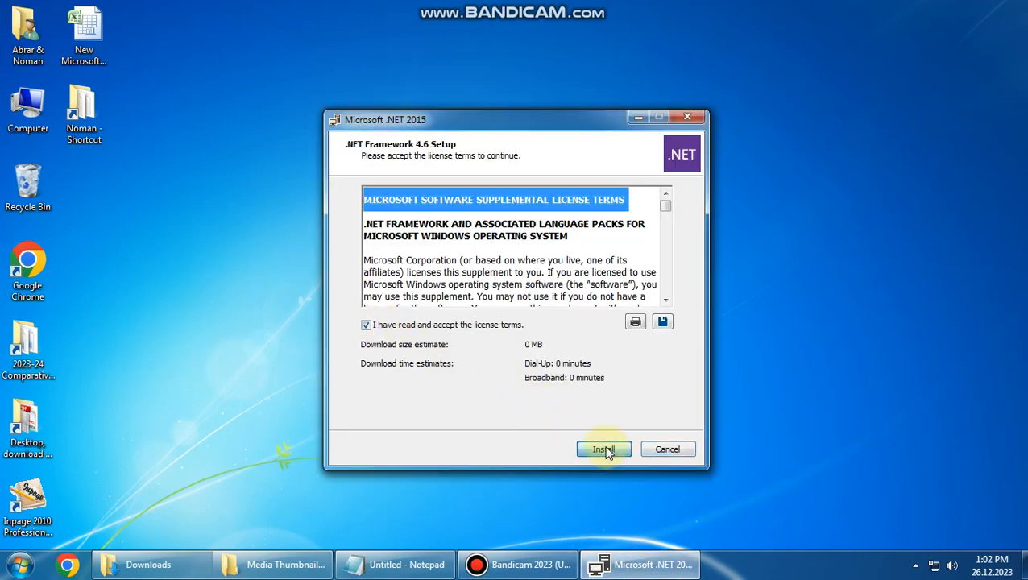
pyautogui.click(603, 449)
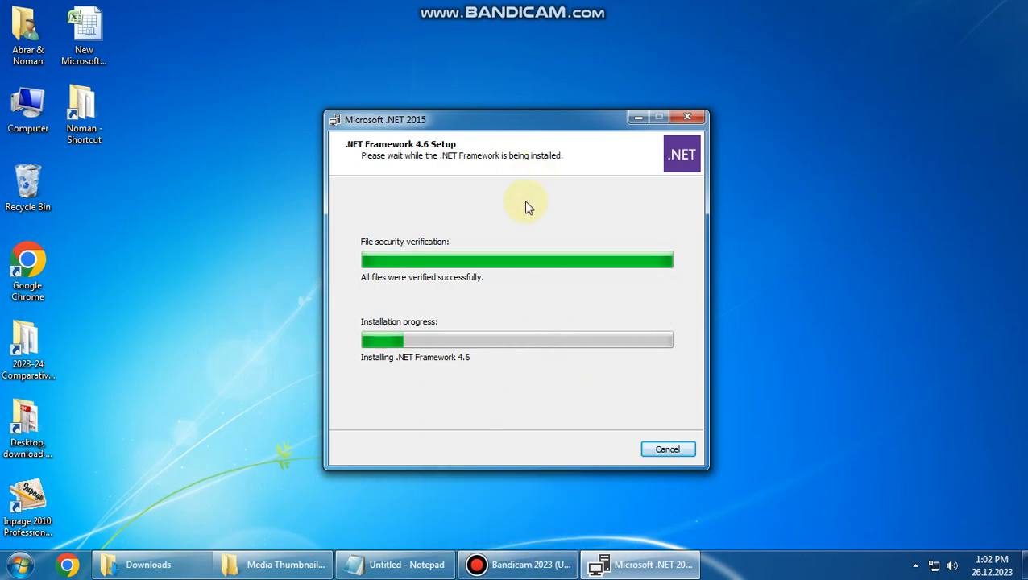
pyautogui.click(520, 564)
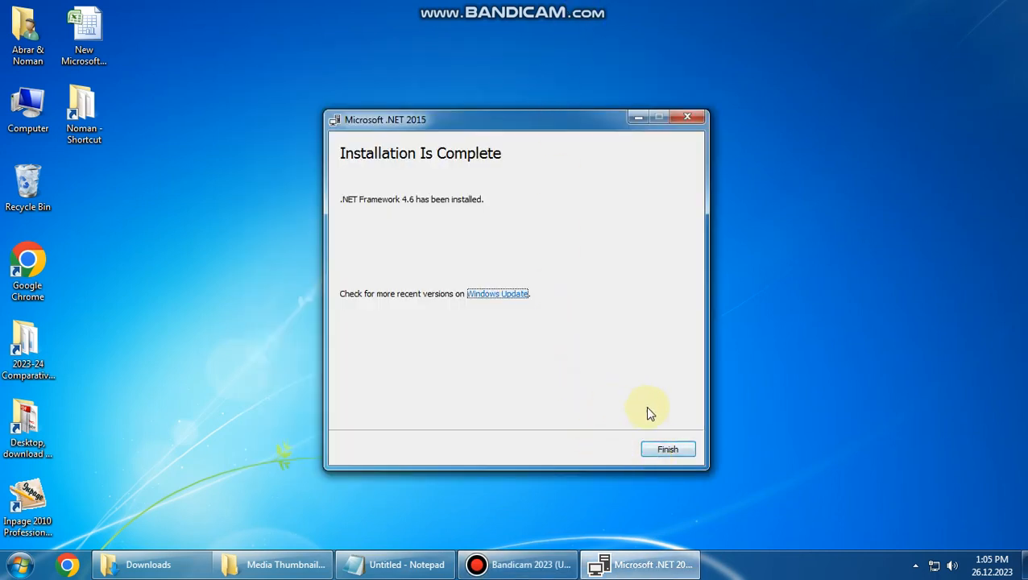
pyautogui.click(666, 451)
# Step: Switch to Notepad and add a new line reading "now install I caros"
pyautogui.click(396, 564)
pyautogui.press('Return')
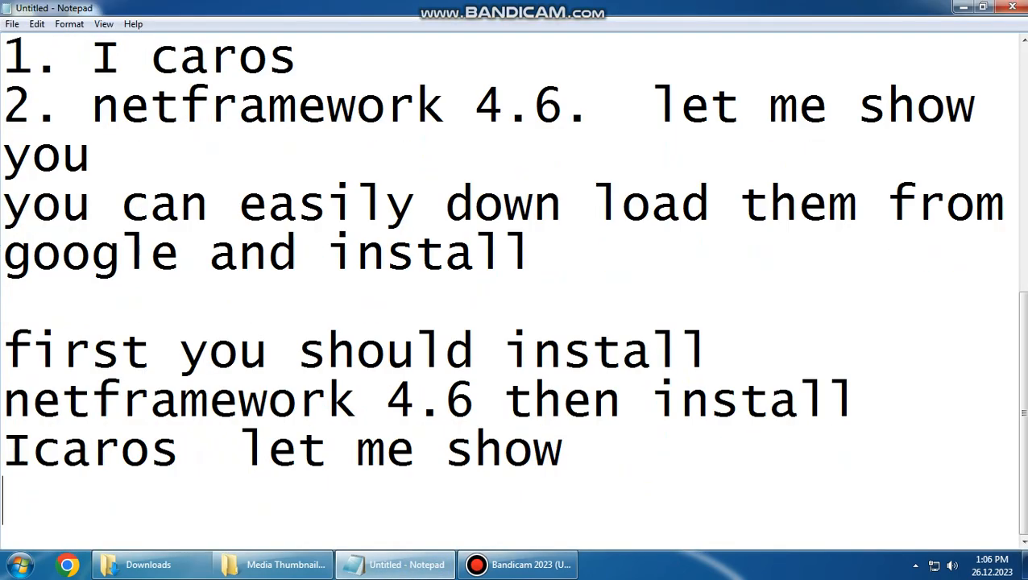
pyautogui.write('now install')
pyautogui.write('I caros')
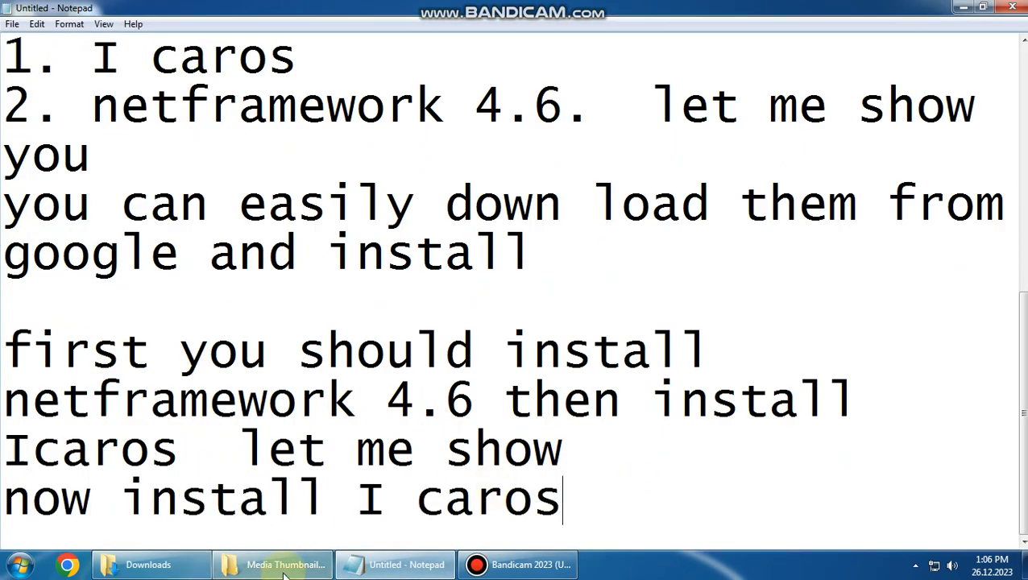
# Step: Minimize the note, run the Icaros_v3.3.2 installer from the Media Thumbnail folder in English, and accept the license agreement
pyautogui.click(387, 573)
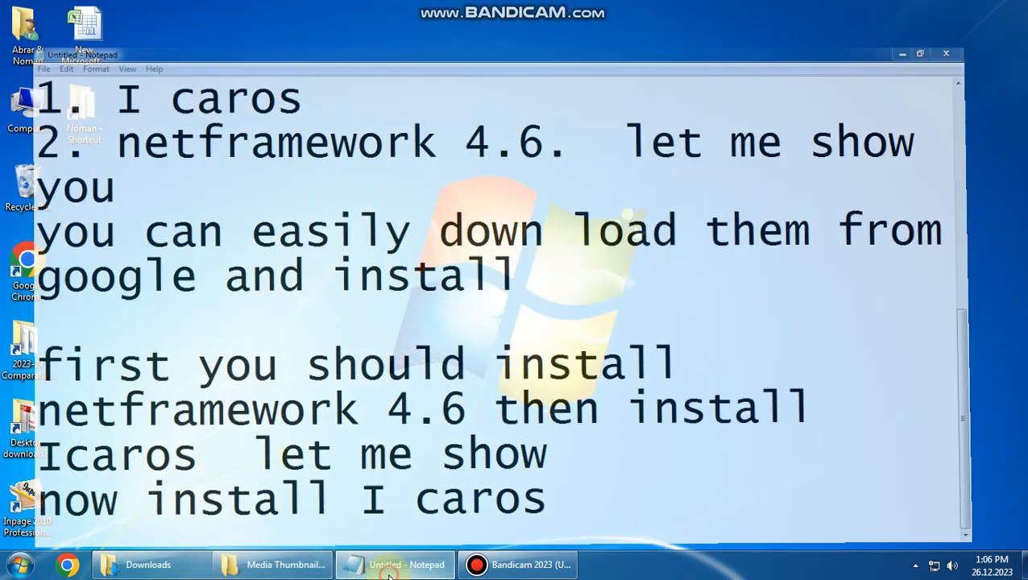
pyautogui.click(276, 574)
pyautogui.doubleClick(174, 151)
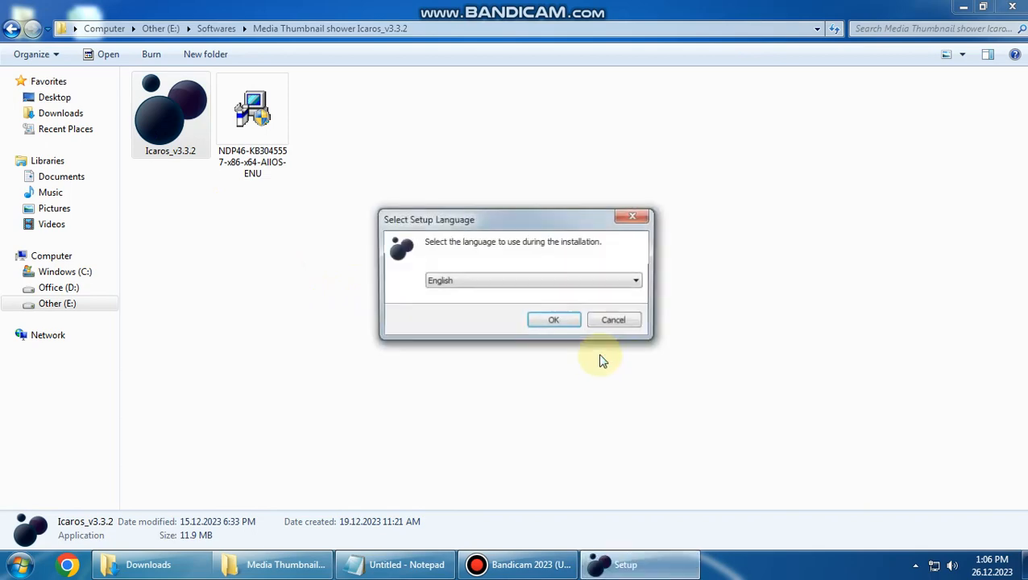
pyautogui.click(561, 322)
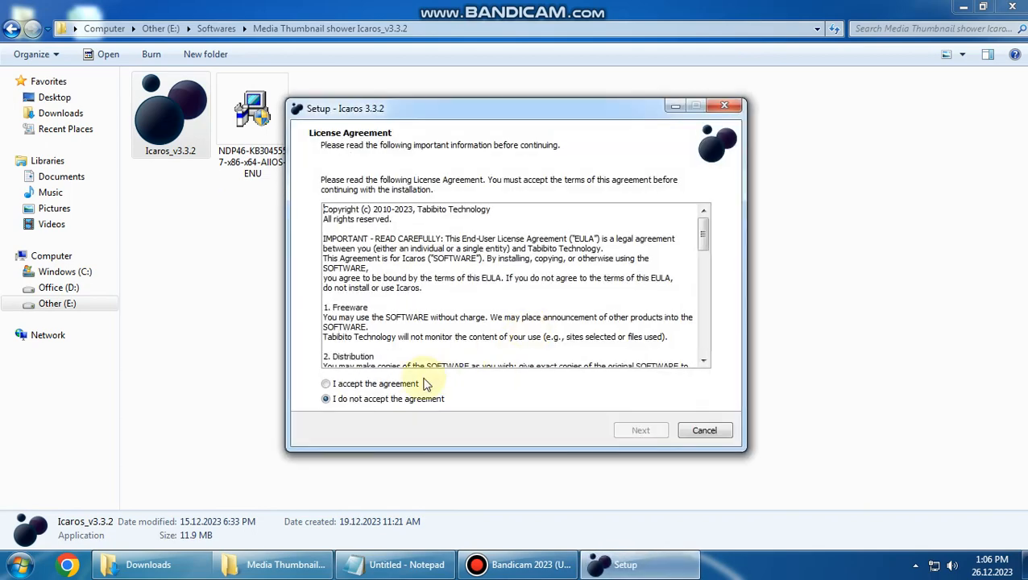
pyautogui.click(387, 384)
pyautogui.click(617, 431)
pyautogui.click(640, 432)
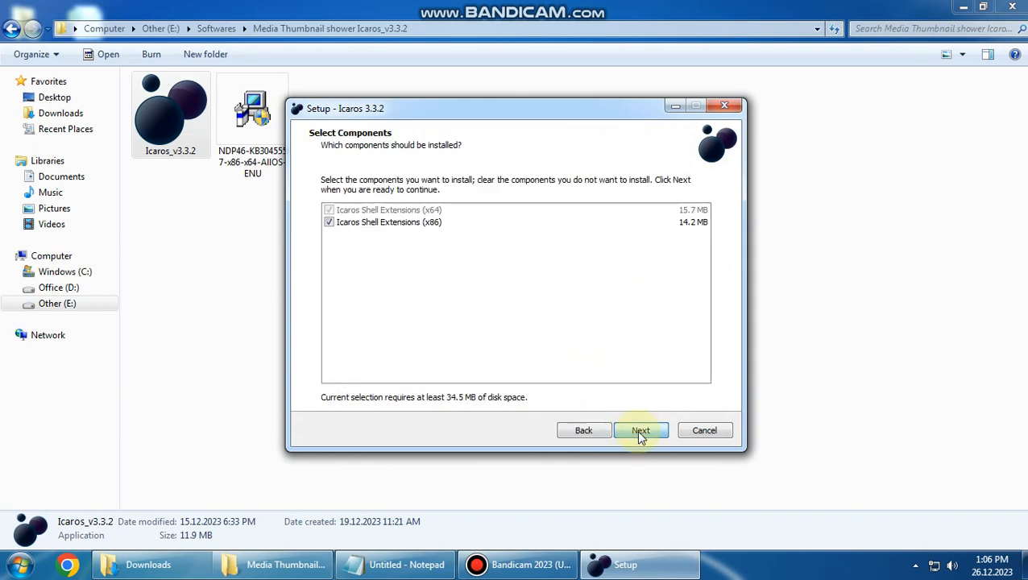
# Step: Install Icaros with the x64 and x86 shell extensions and a desktop shortcut, finish setup, and close the README
pyautogui.click(639, 435)
pyautogui.click(417, 245)
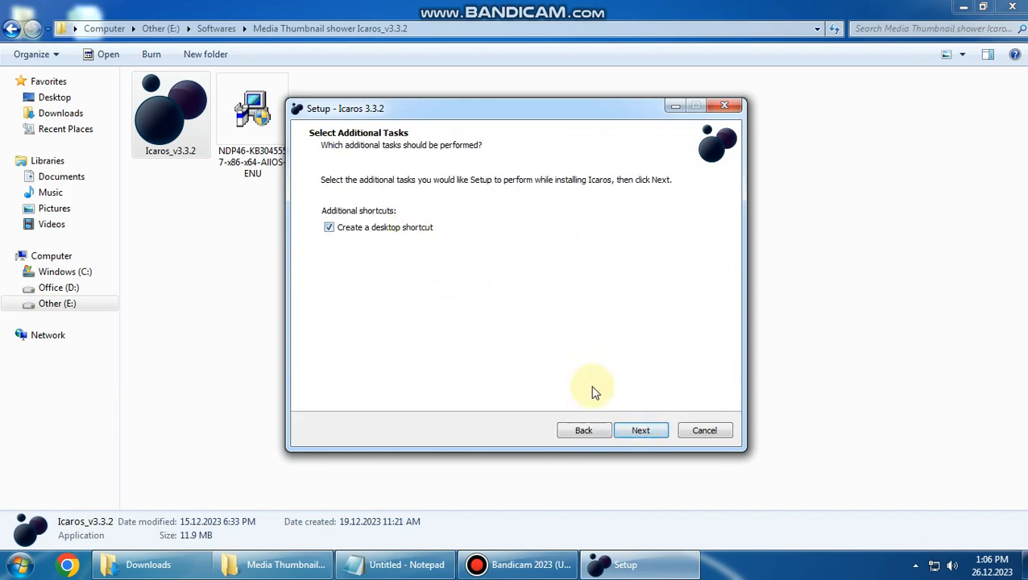
pyautogui.click(641, 428)
pyautogui.click(642, 431)
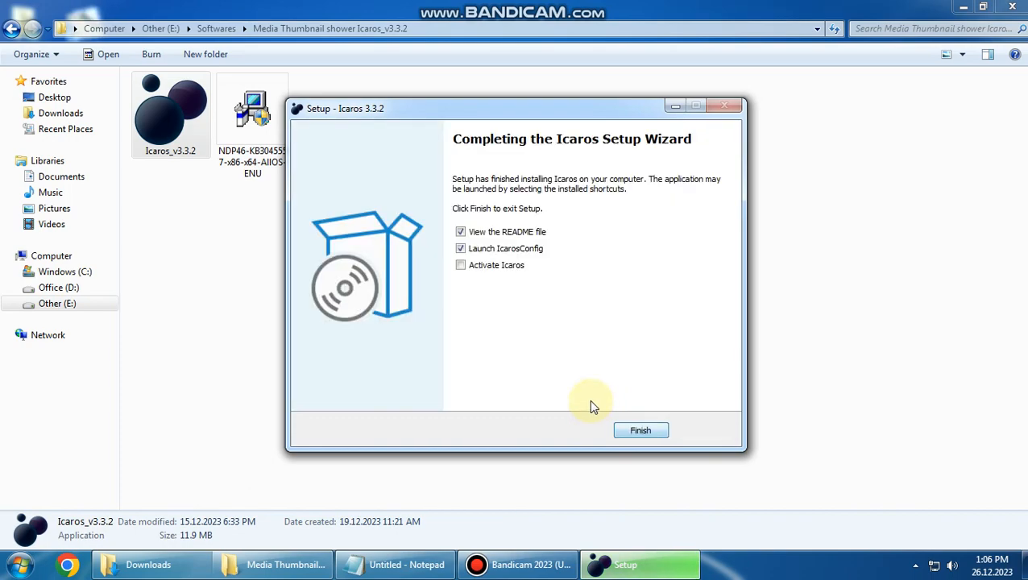
pyautogui.click(637, 427)
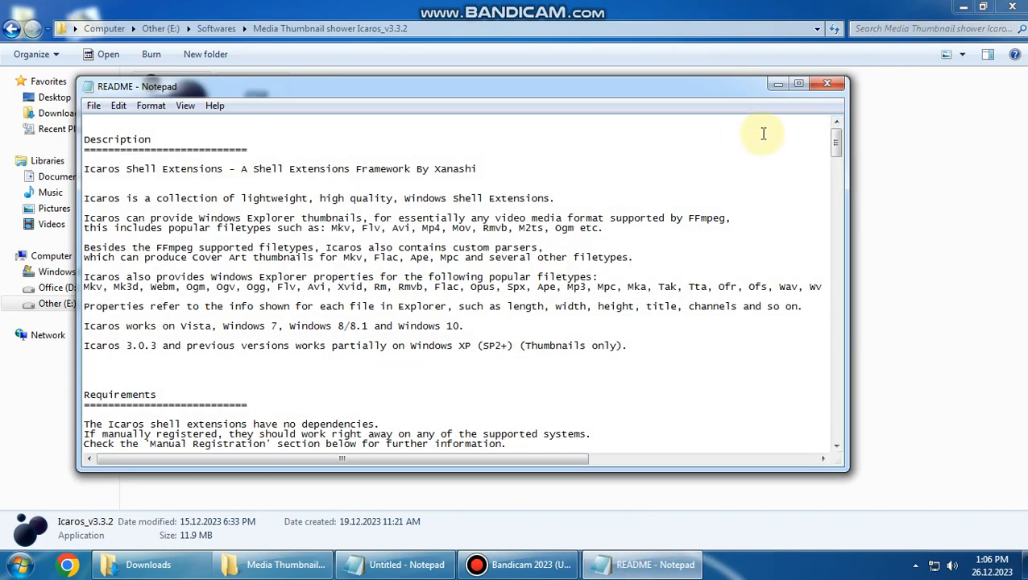
pyautogui.click(827, 91)
pyautogui.click(963, 8)
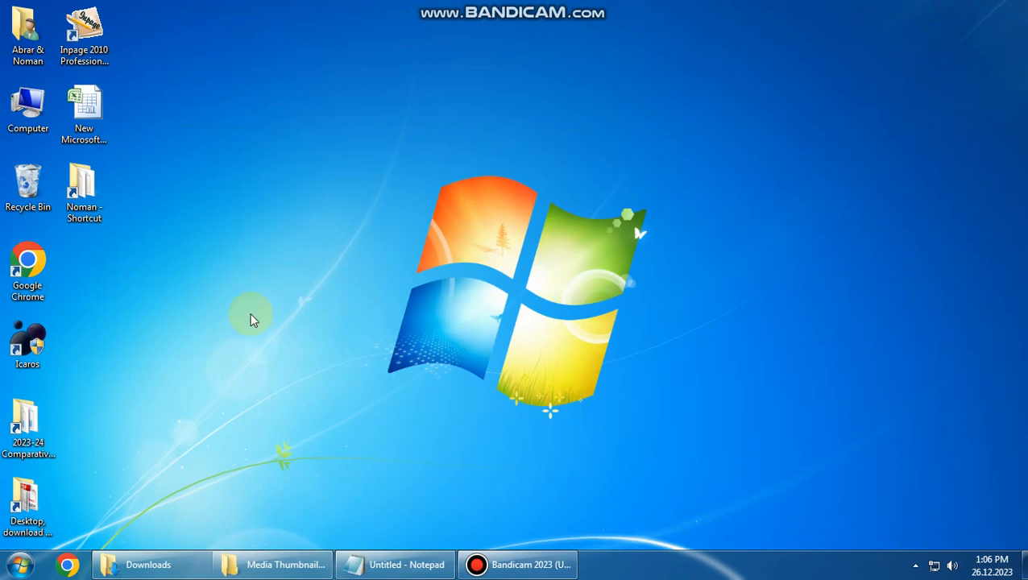
# Step: Launch Icaros from the desktop and continue past its welcome screen with English and the Light theme
pyautogui.click(32, 343)
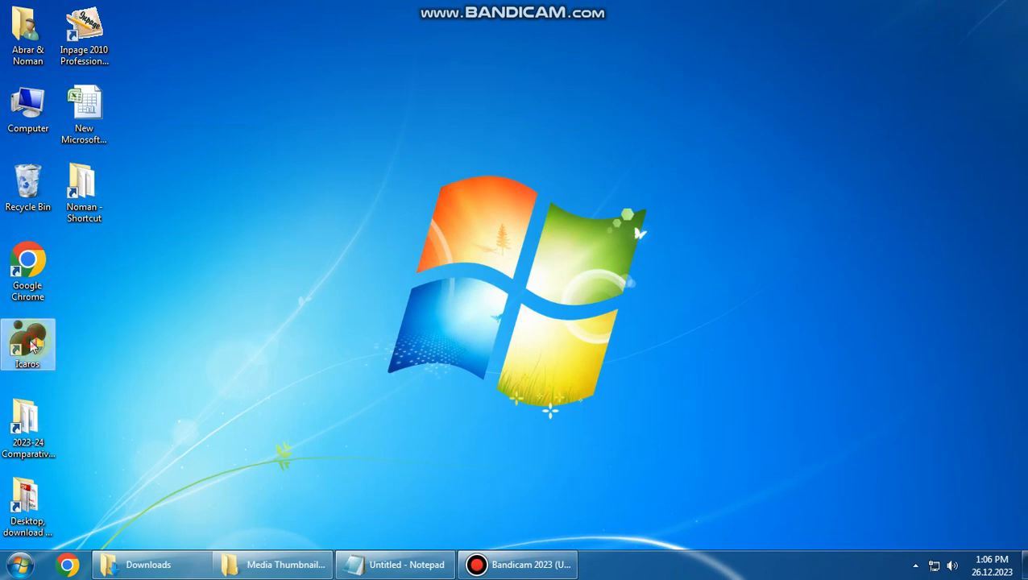
pyautogui.click(389, 330)
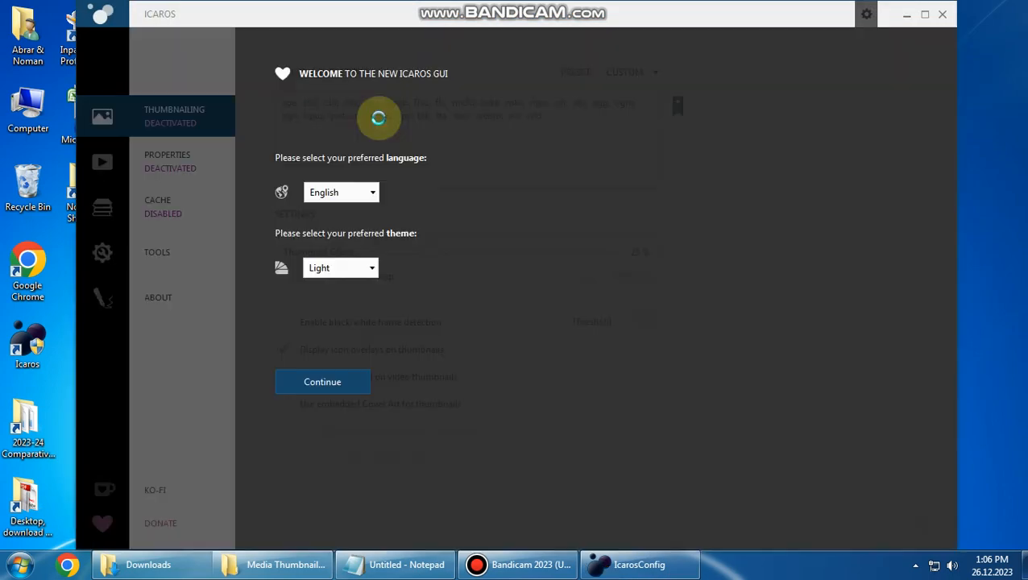
pyautogui.click(321, 384)
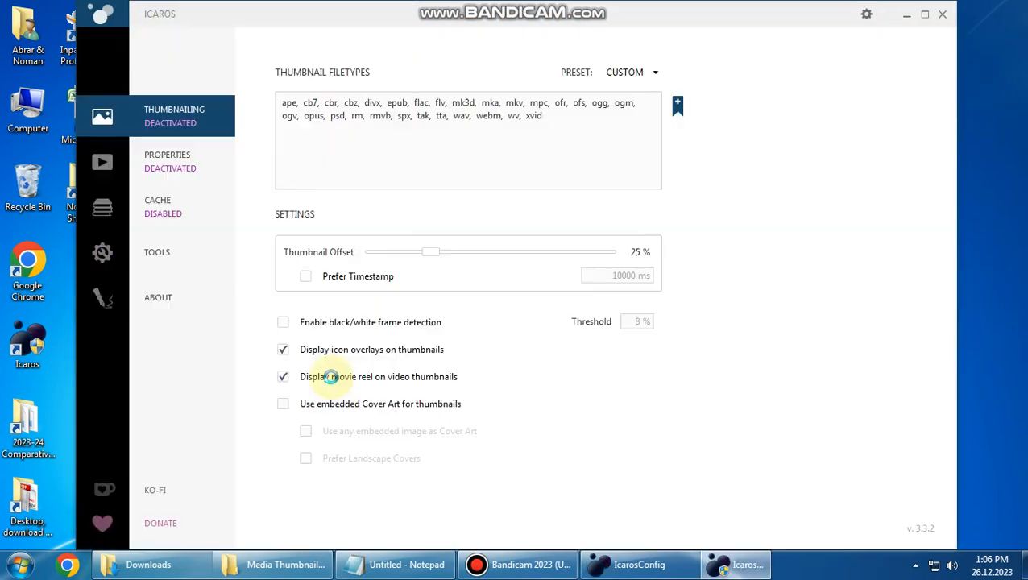
pyautogui.click(321, 384)
pyautogui.click(333, 382)
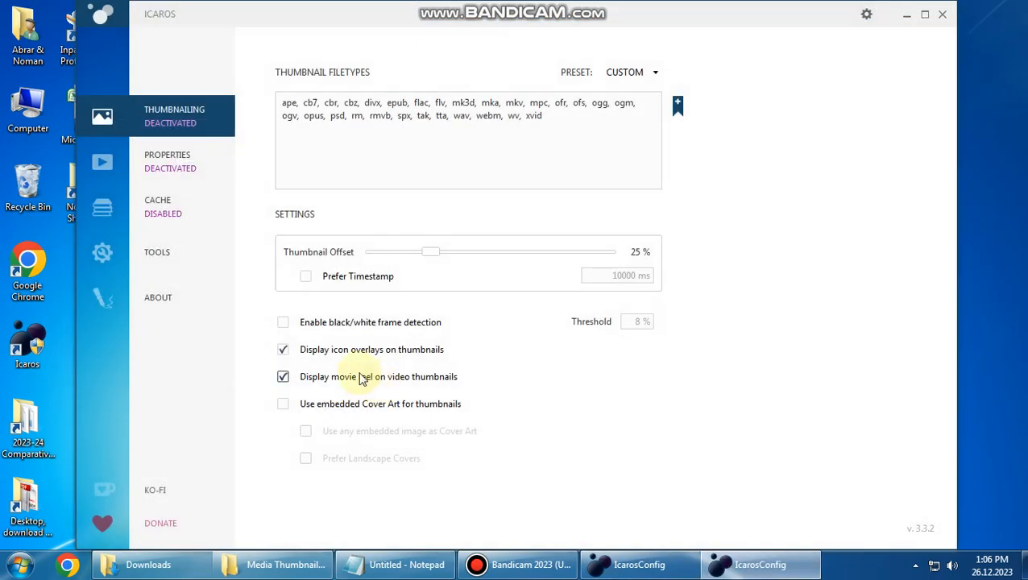
# Step: Activate thumbnailing in Icaros, apply the Video Only filetype preset while including the existing filetypes, and close the program
pyautogui.click(186, 129)
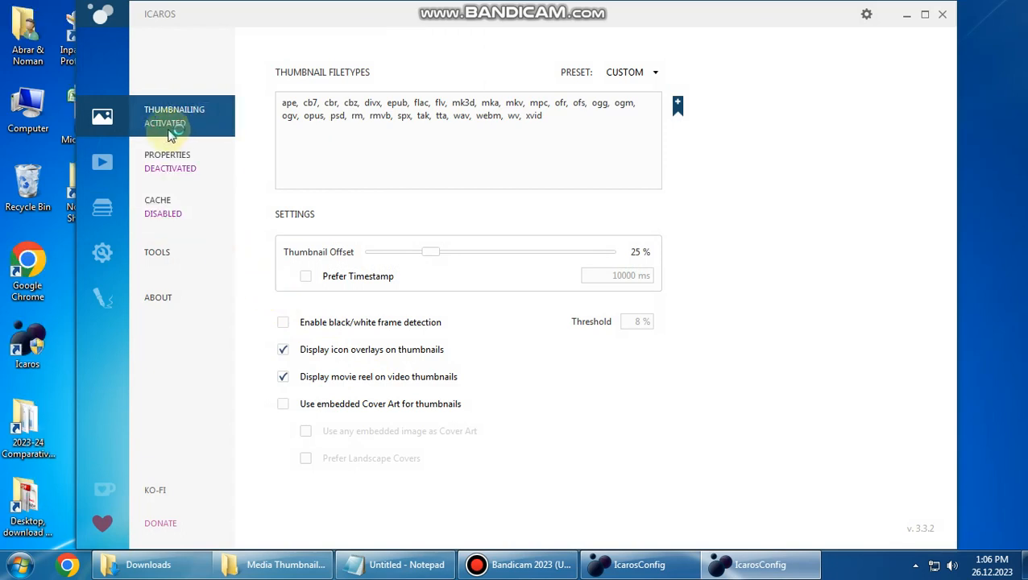
pyautogui.click(658, 73)
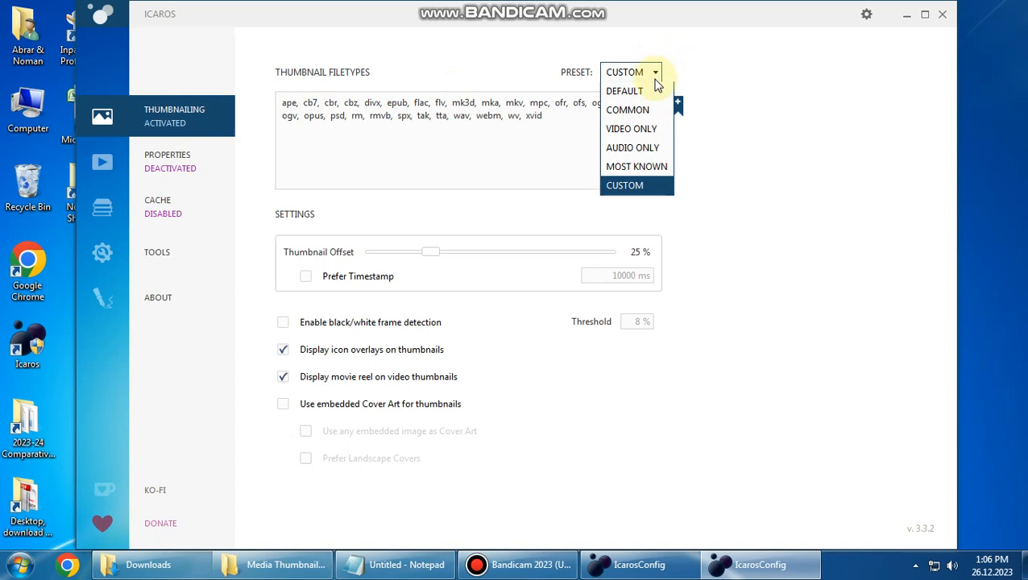
pyautogui.click(636, 129)
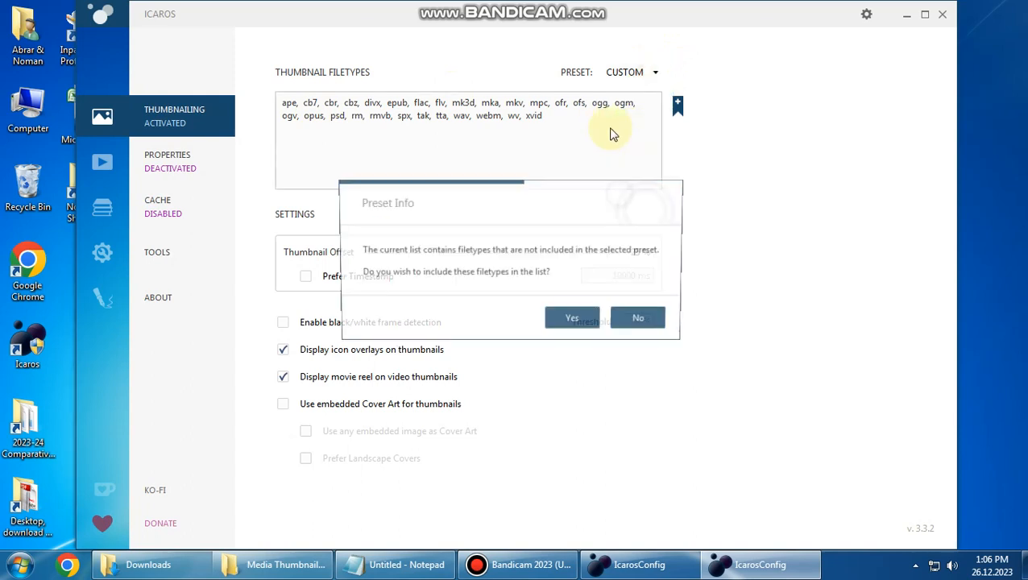
pyautogui.click(575, 320)
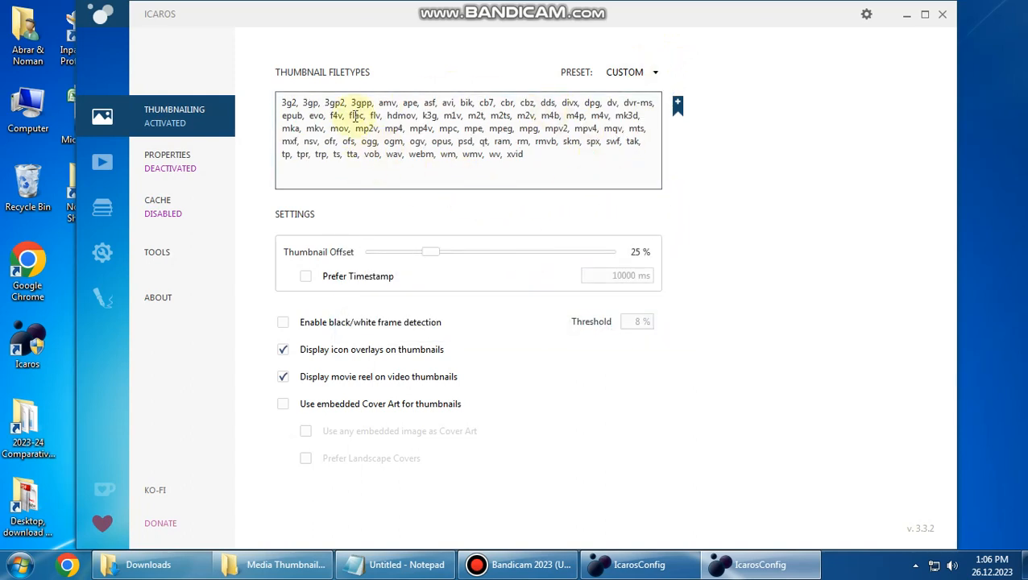
pyautogui.click(942, 14)
pyautogui.click(941, 13)
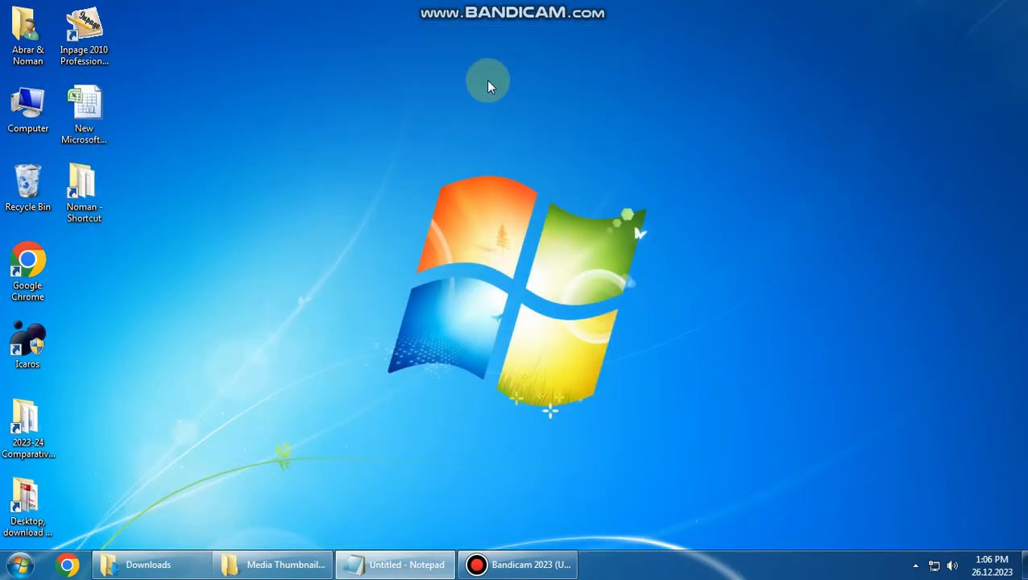
# Step: Open Downloads from the user folder on the desktop and enlarge the icons to inspect the video thumbnails
pyautogui.doubleClick(28, 49)
pyautogui.doubleClick(335, 114)
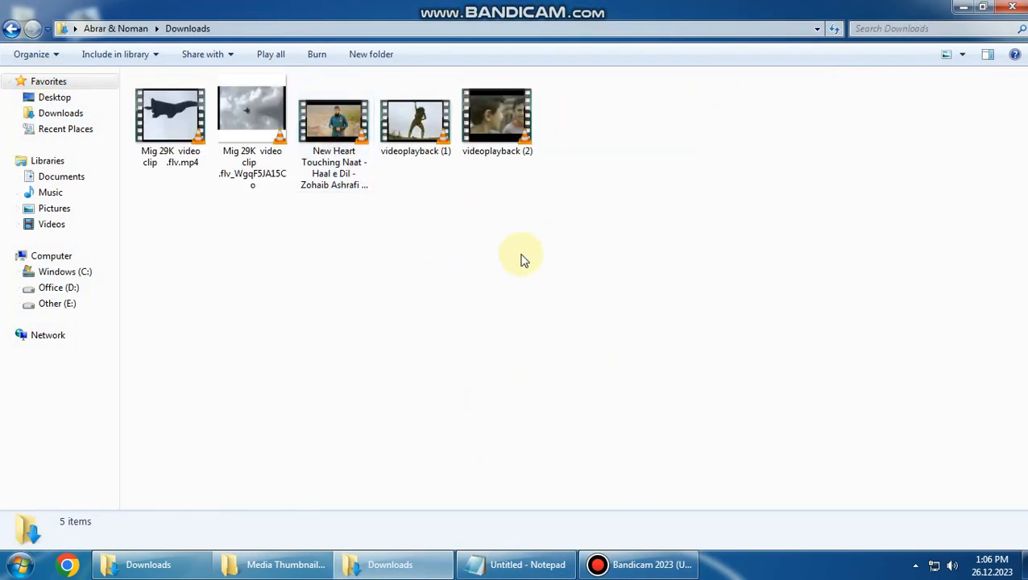
pyautogui.moveTo(522, 258); pyautogui.dragTo(3, 4)
pyautogui.click(441, 337)
pyautogui.scroll(3, 477, 352)
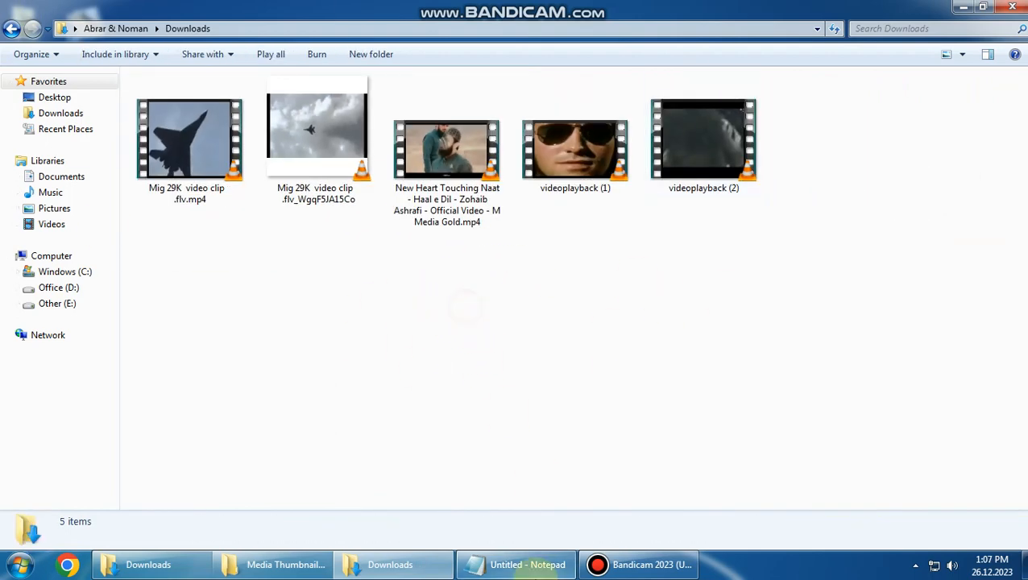
# Step: Switch to Notepad and add a new line reading "thats all it will 100% work Inshallah thanks for watching"
pyautogui.click(522, 564)
pyautogui.press('Return')
pyautogui.write('tha')
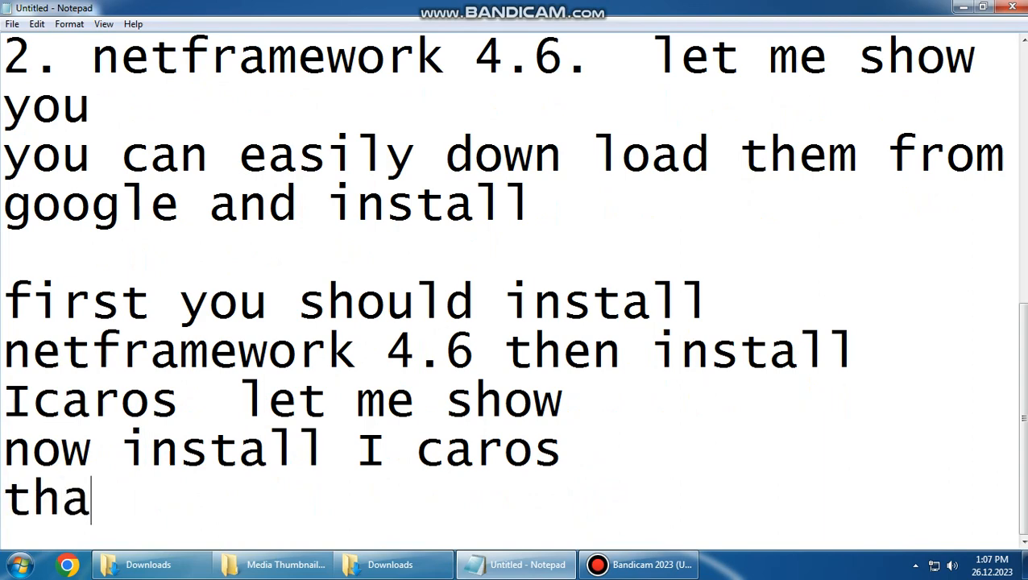
pyautogui.write('ts all it wi')
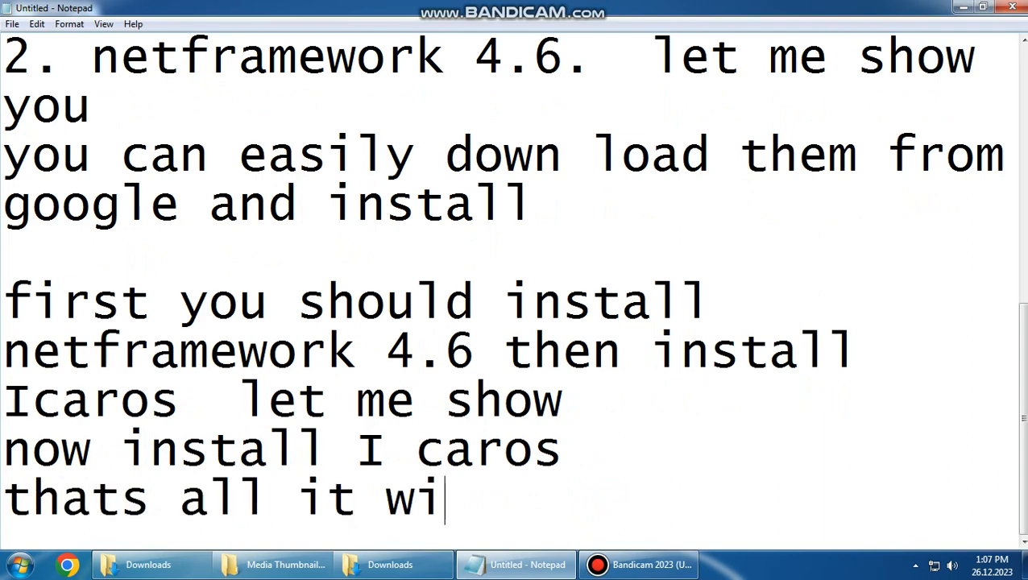
pyautogui.write('ll 100% work ')
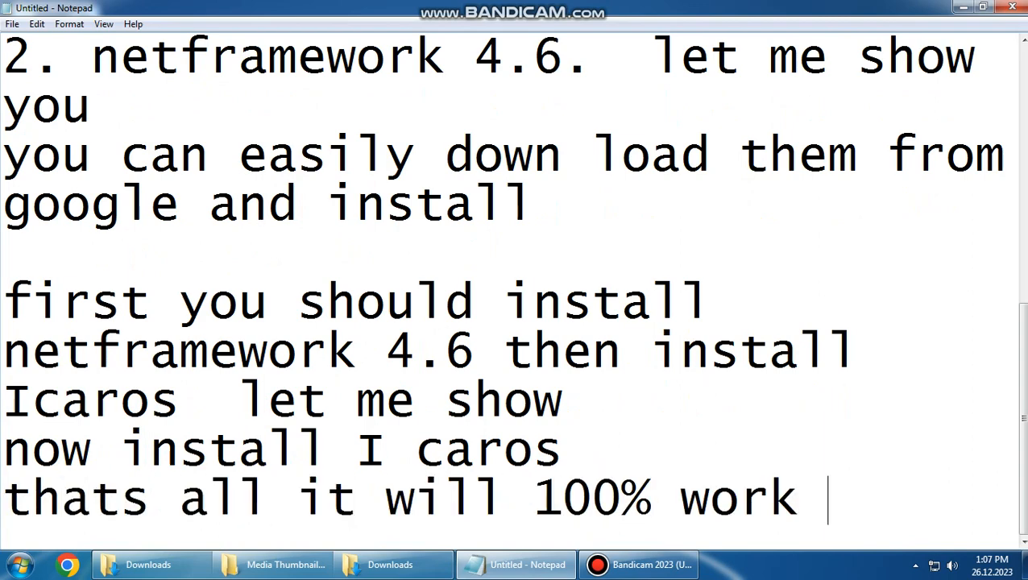
pyautogui.write('Inshallah ')
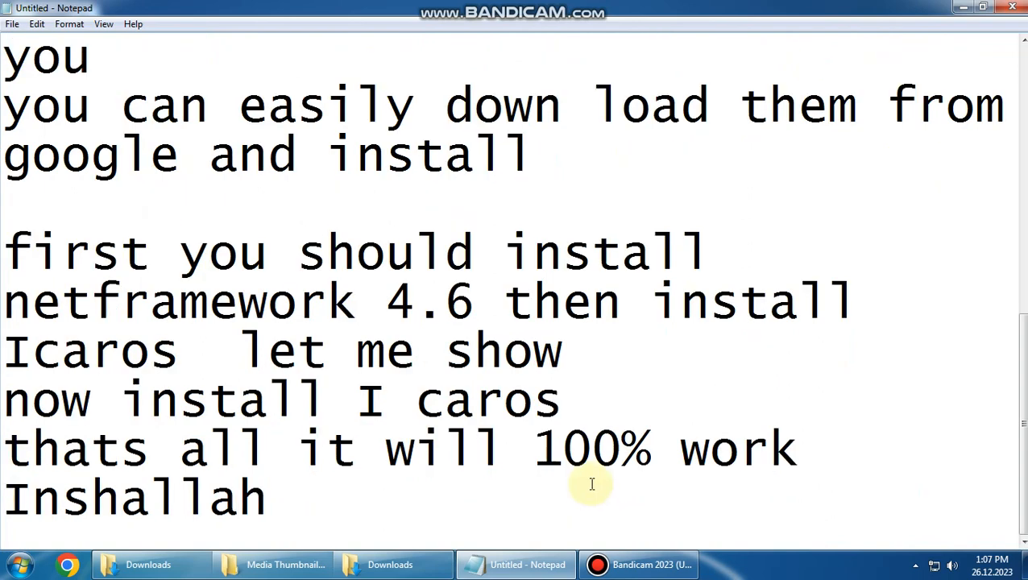
pyautogui.write('thanks for ')
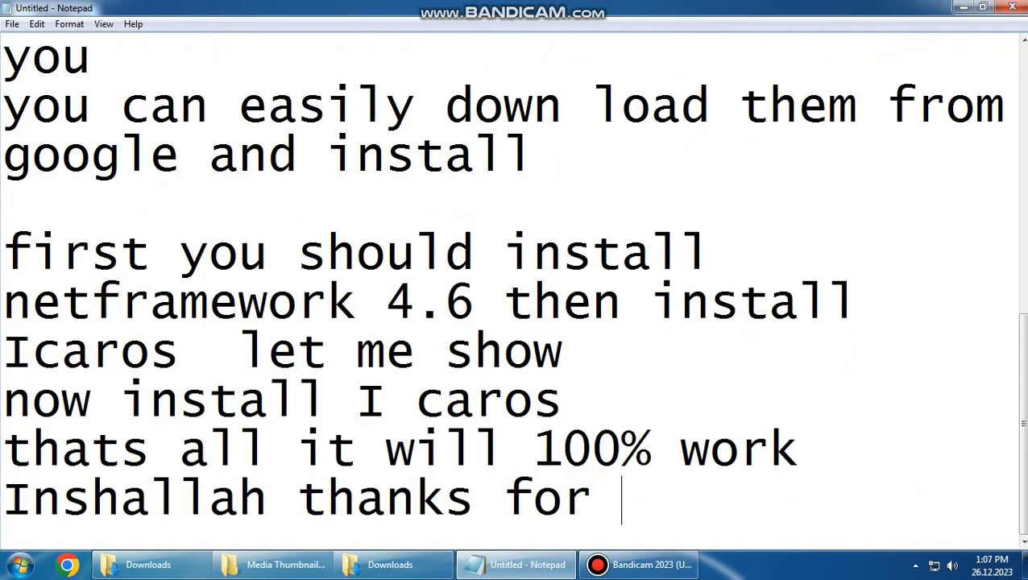
pyautogui.write('watching')
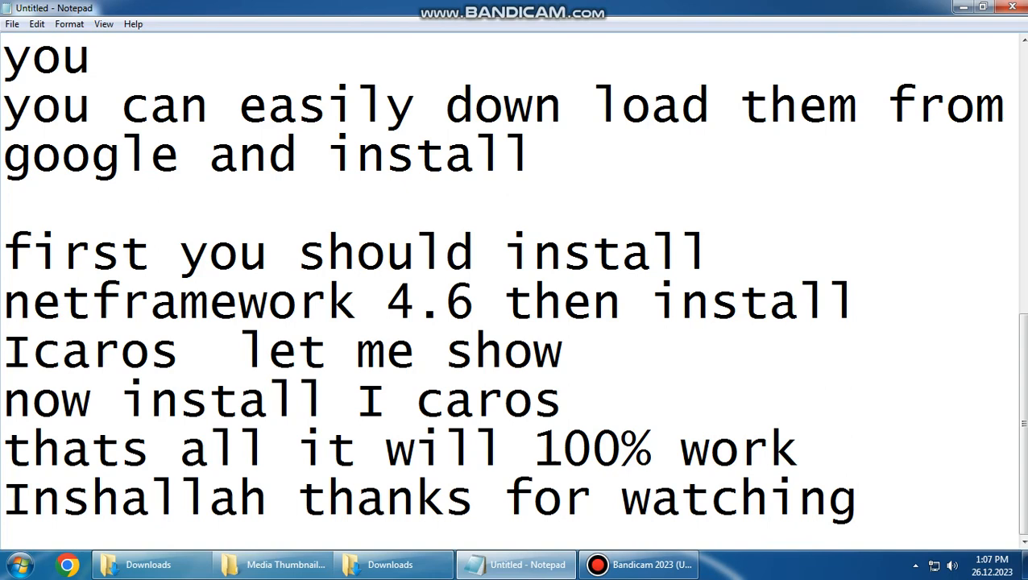
pyautogui.click(642, 566)
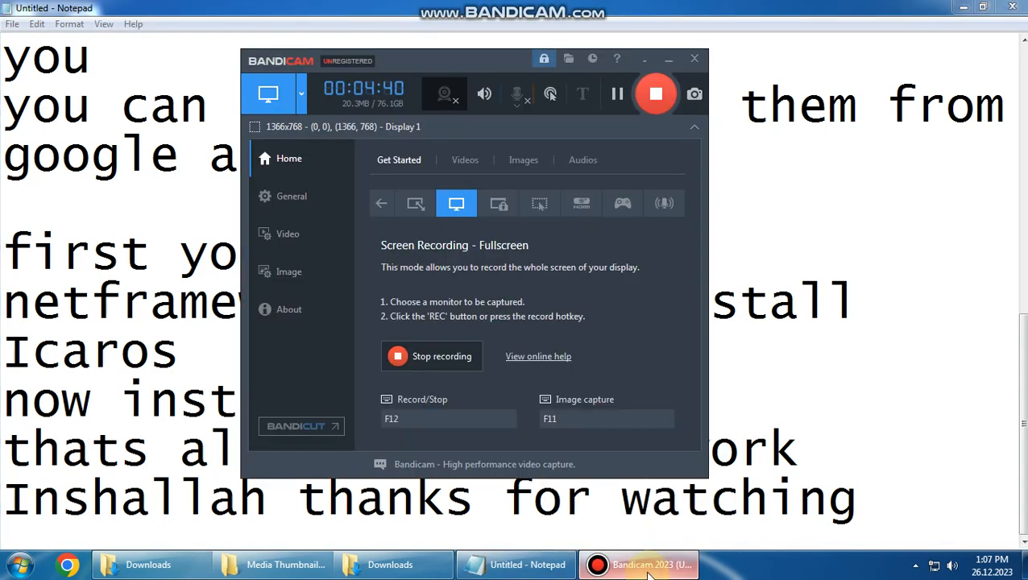